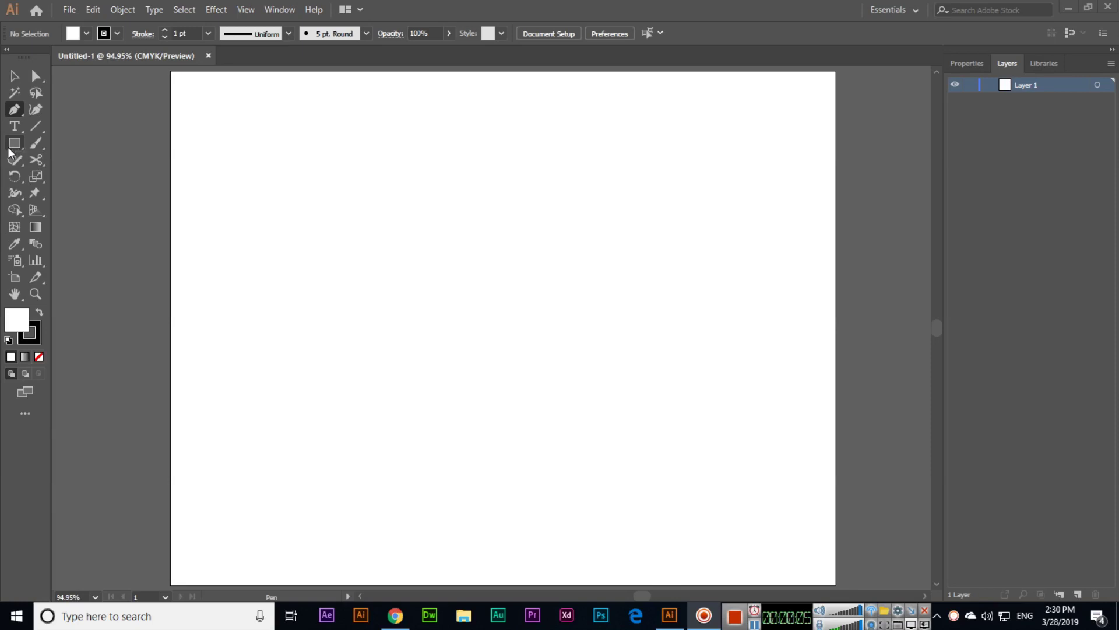
Choose the Type Tool from the type tools flyout
{"action": "left_click", "coordinate": [16, 125]}
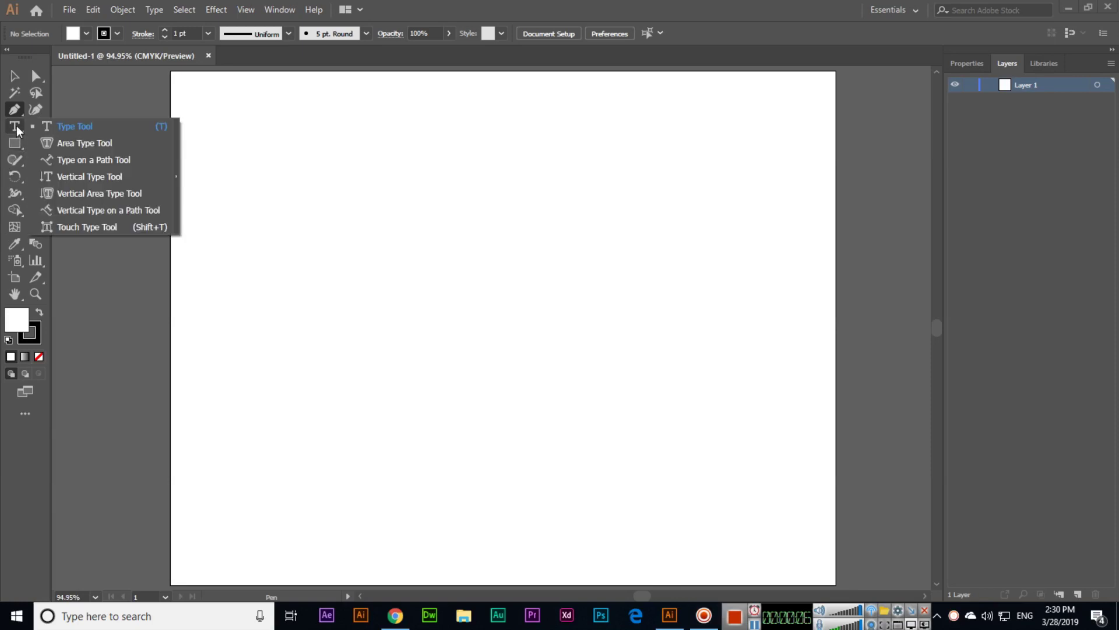
{"action": "left_click", "coordinate": [87, 129]}
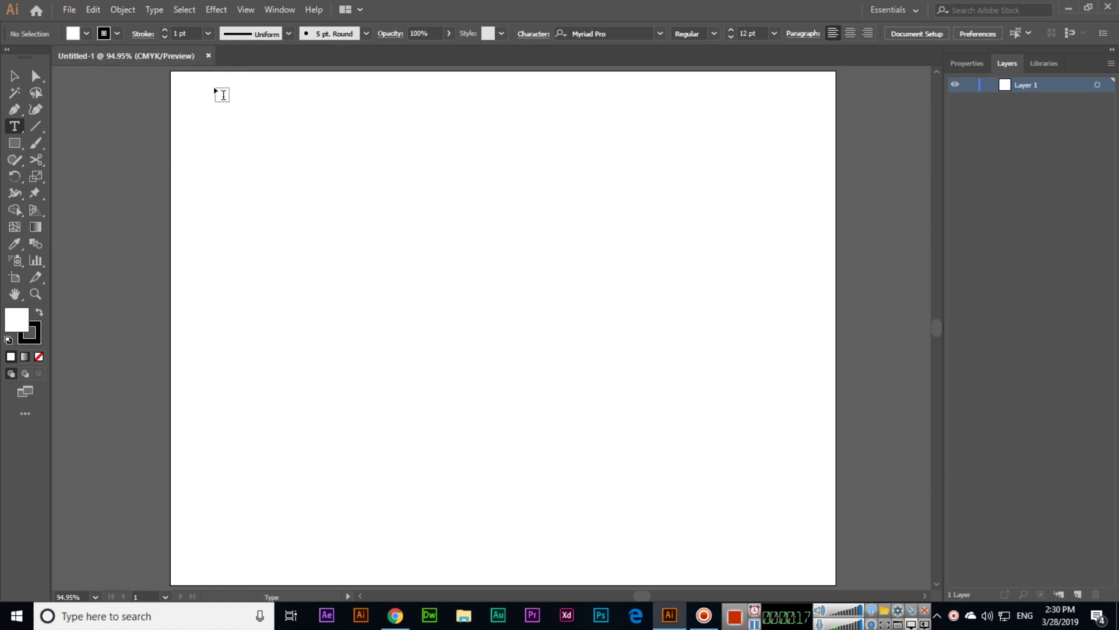
Create point text reading 'ADOBE ILLUSTRATOR CC 2019 ESSENTIAL TRAINING', fixing typos, and exit editing
{"action": "left_click", "coordinate": [315, 321]}
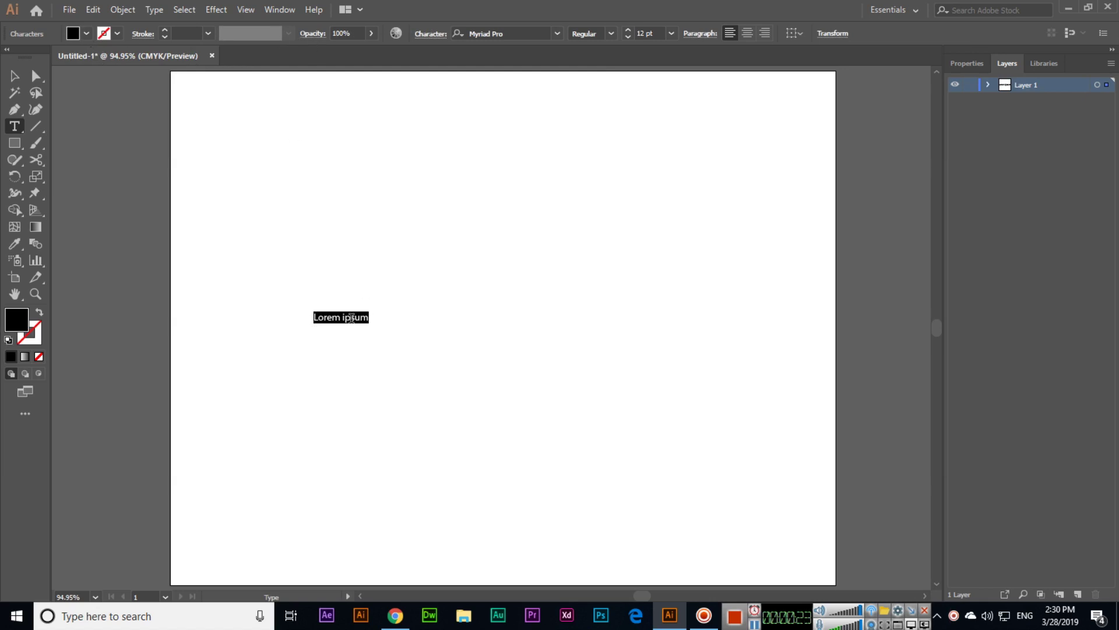
{"action": "type", "text": "ADOBE "}
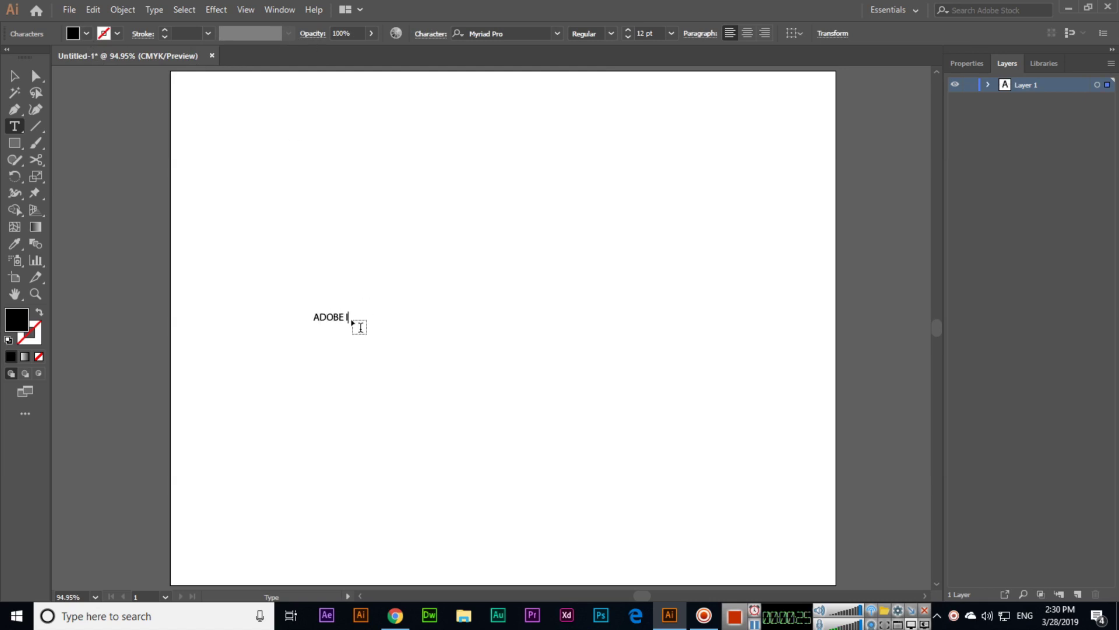
{"action": "type", "text": "ILLUSTRATOR CC"}
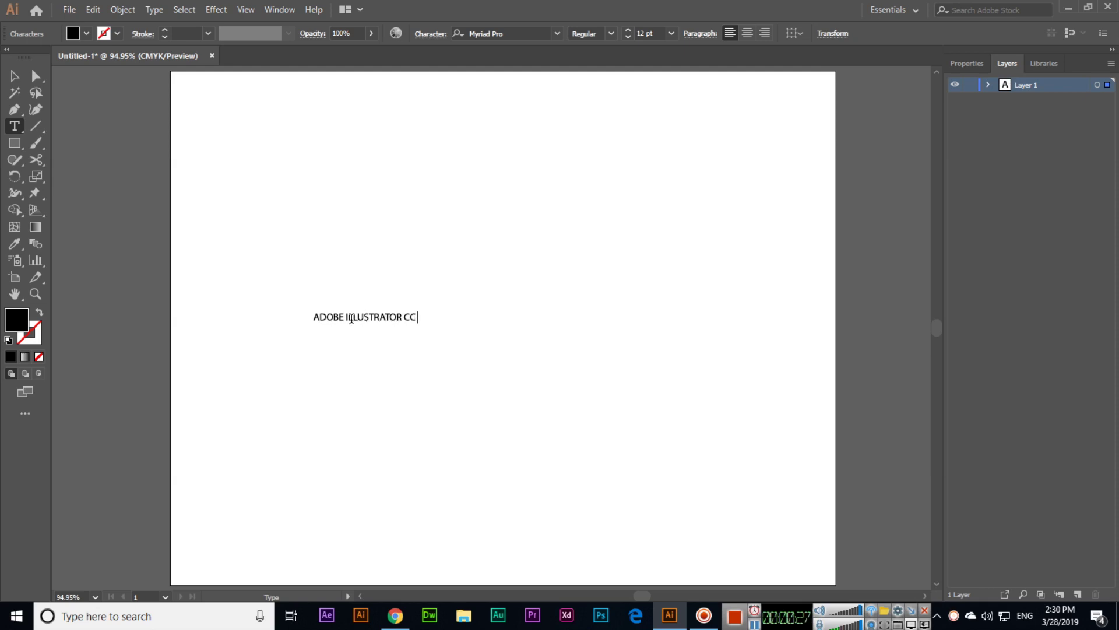
{"action": "type", "text": " 2019 "}
{"action": "type", "text": "ESSENT"}
{"action": "key", "text": "BackSpace"}
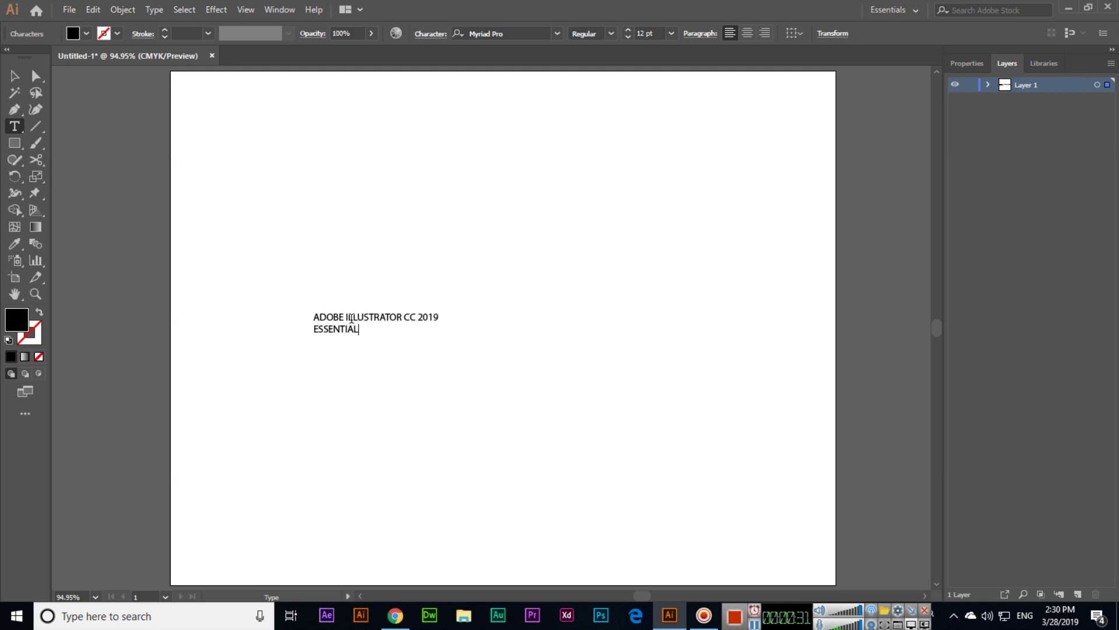
{"action": "key", "text": "BackSpace"}
{"action": "key", "text": "BackSpace"}
{"action": "key", "text": "BackSpace"}
{"action": "key", "text": "BackSpace"}
{"action": "key", "text": "BackSpace"}
{"action": "key", "text": "BackSpace"}
{"action": "key", "text": "BackSpace"}
{"action": "key", "text": "BackSpace"}
{"action": "type", "text": "AINING"}
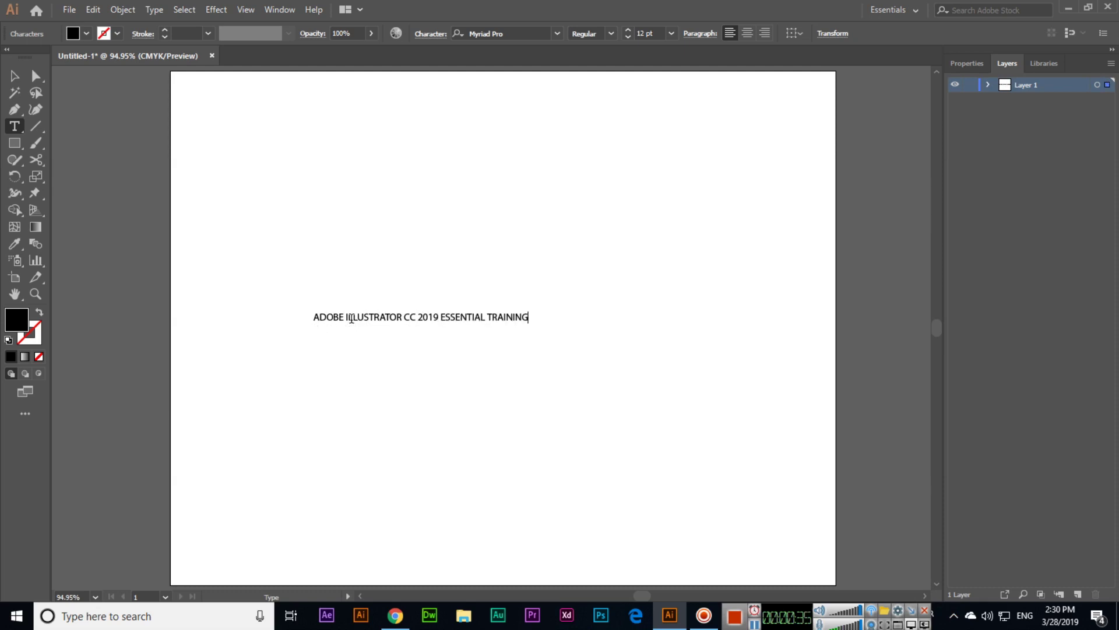
{"action": "left_click", "coordinate": [14, 75]}
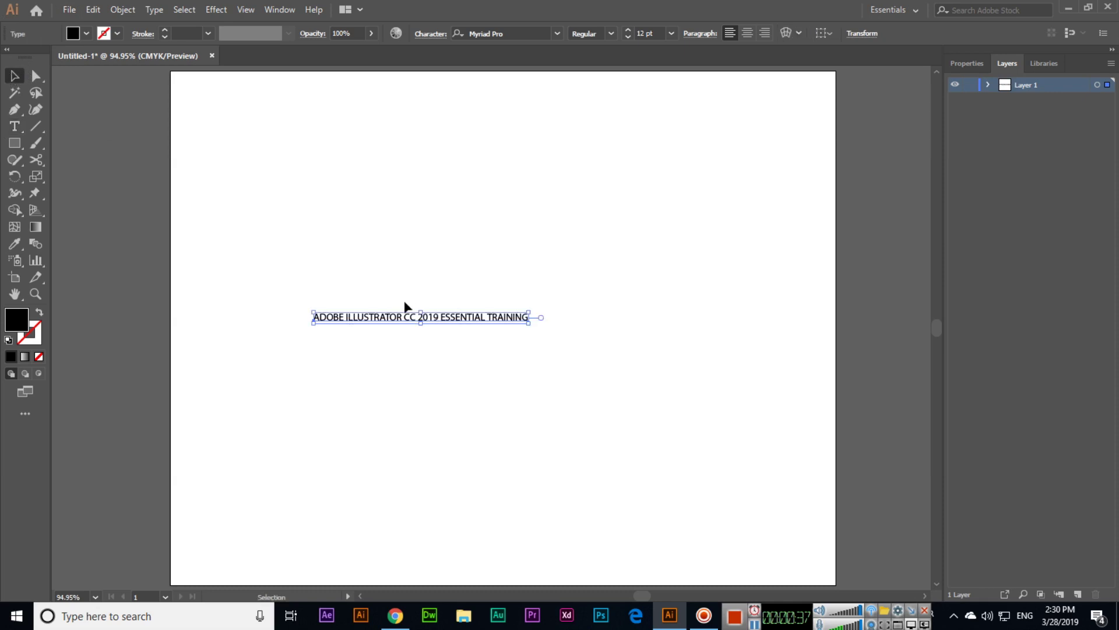
Set the title text to 72 pt and shift it left across the artboard
{"action": "left_click_drag", "start_coordinate": [393, 323], "coordinate": [412, 324]}
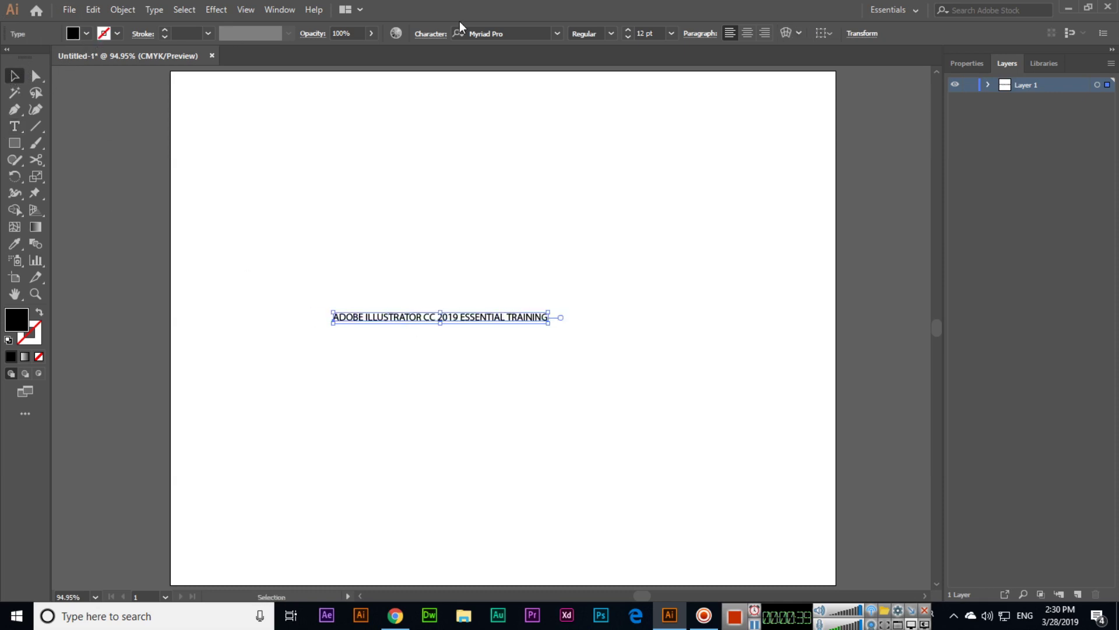
{"action": "left_click", "coordinate": [672, 34]}
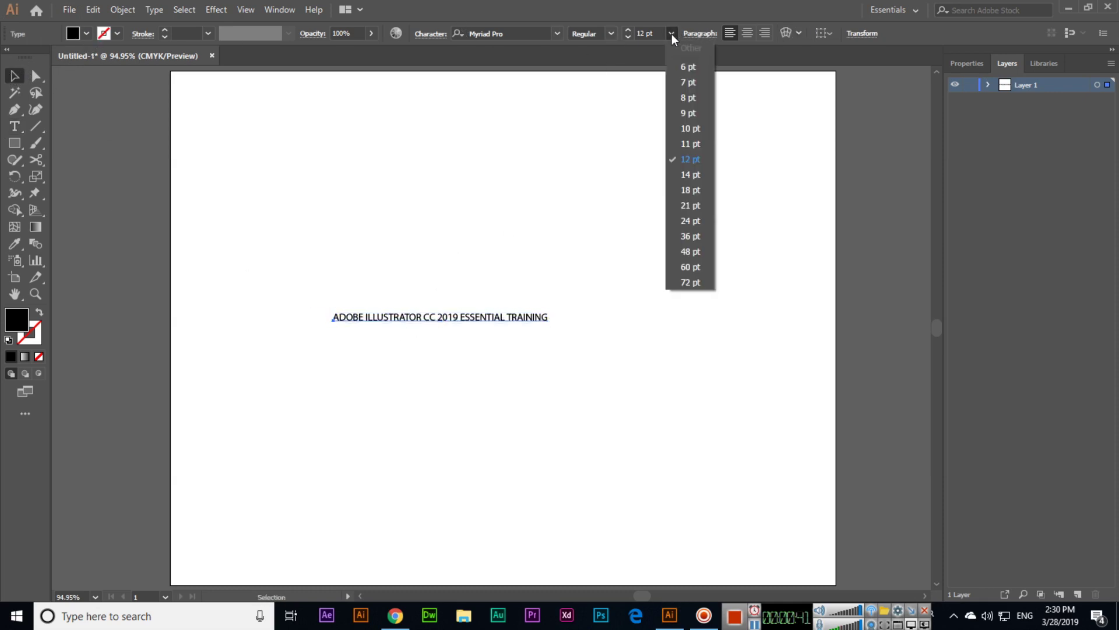
{"action": "left_click", "coordinate": [690, 282]}
{"action": "left_click_drag", "start_coordinate": [650, 323], "coordinate": [437, 282]}
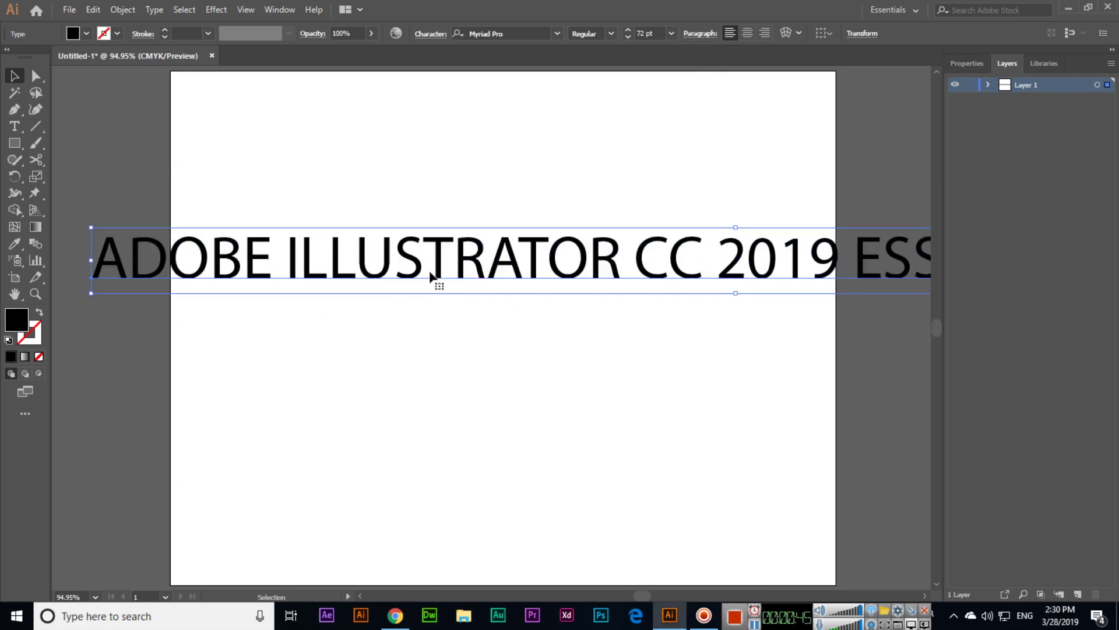
{"action": "left_click_drag", "start_coordinate": [641, 277], "coordinate": [371, 274]}
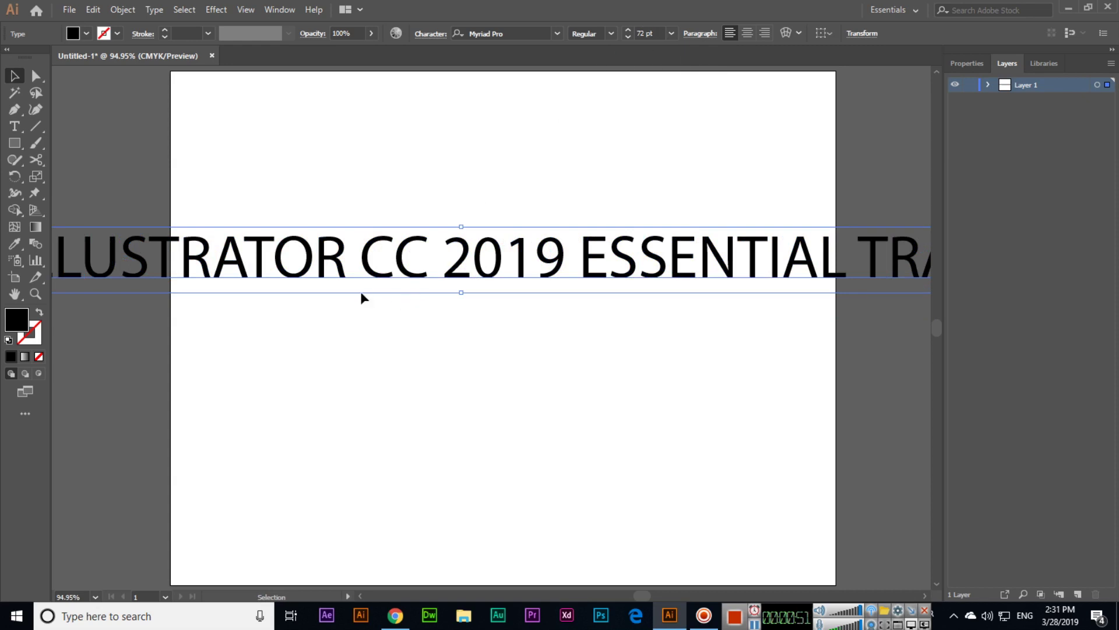
Undo the long line and type new point text 'ADOBE ILLUSTRATOR'
{"action": "key", "text": "ctrl+z"}
{"action": "key", "text": "ctrl+z"}
{"action": "key", "text": "ctrl+z"}
{"action": "key", "text": "ctrl+z"}
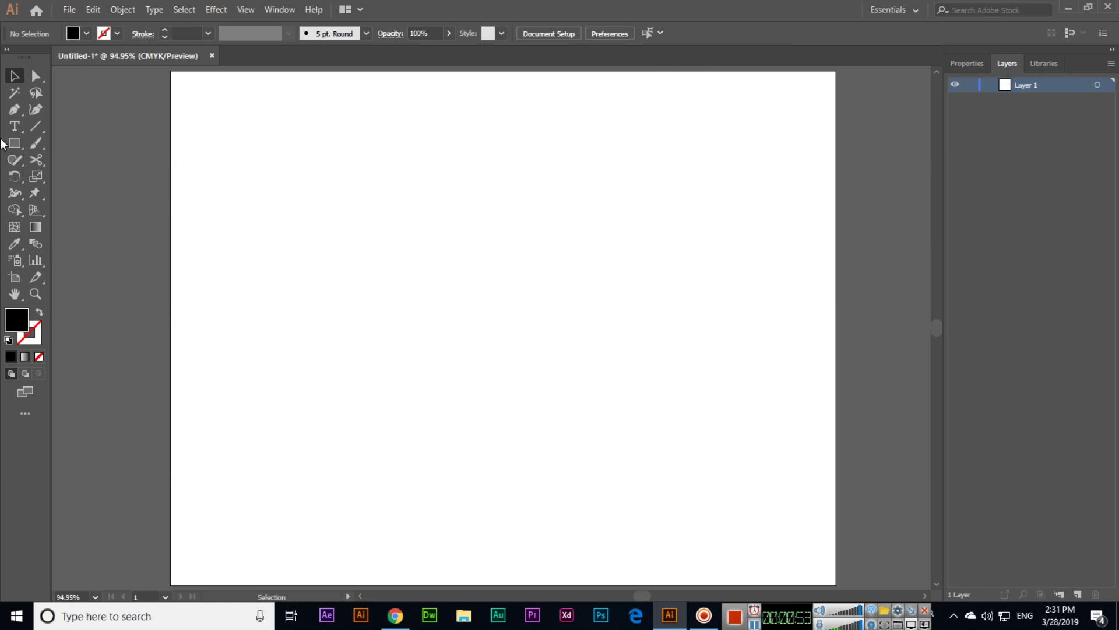
{"action": "left_click", "coordinate": [14, 126]}
{"action": "left_click", "coordinate": [514, 342]}
{"action": "type", "text": "ADOBE "}
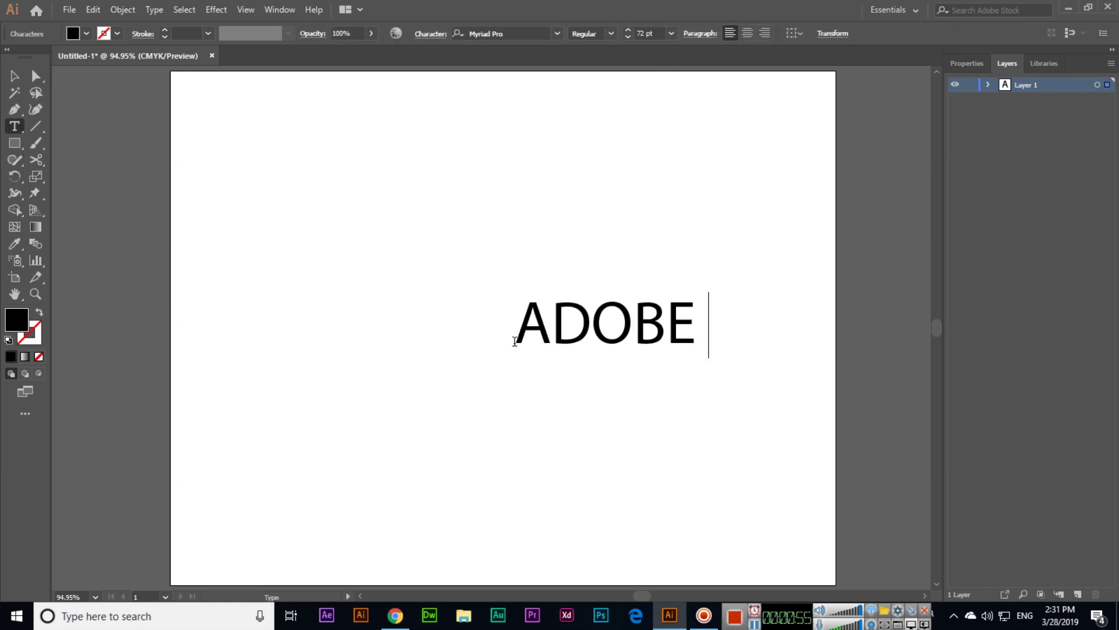
{"action": "type", "text": "ILLUSTRATOR"}
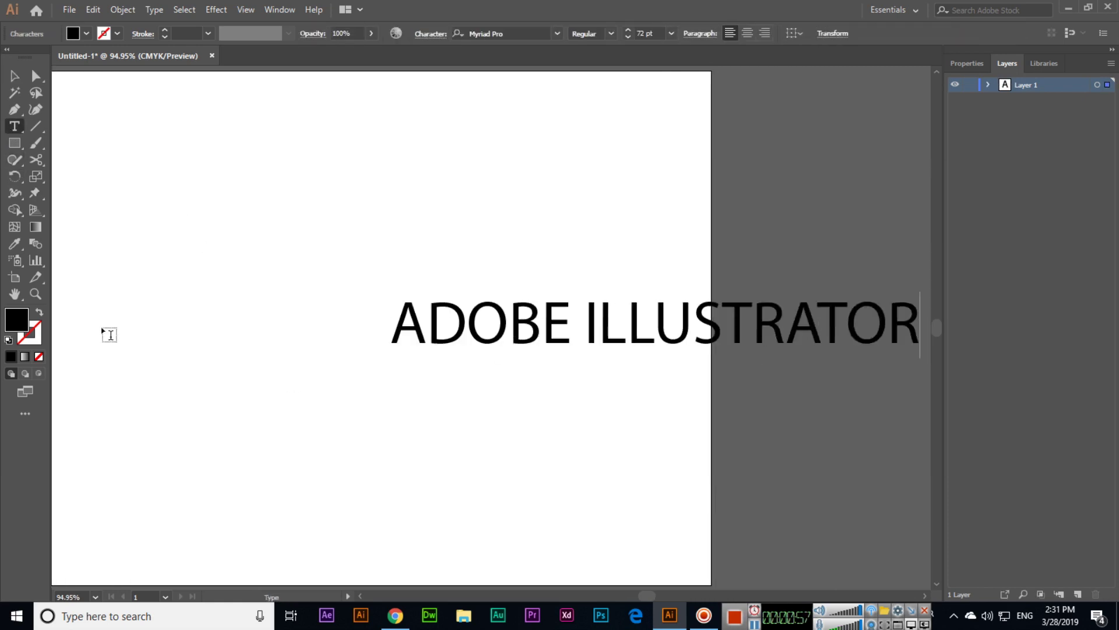
{"action": "key", "text": "Escape"}
Move the ADOBE ILLUSTRATOR text toward the upper left of the artboard
{"action": "scroll", "coordinate": [482, 300], "scroll_direction": "left", "scroll_amount": 3}
{"action": "left_click", "coordinate": [609, 347]}
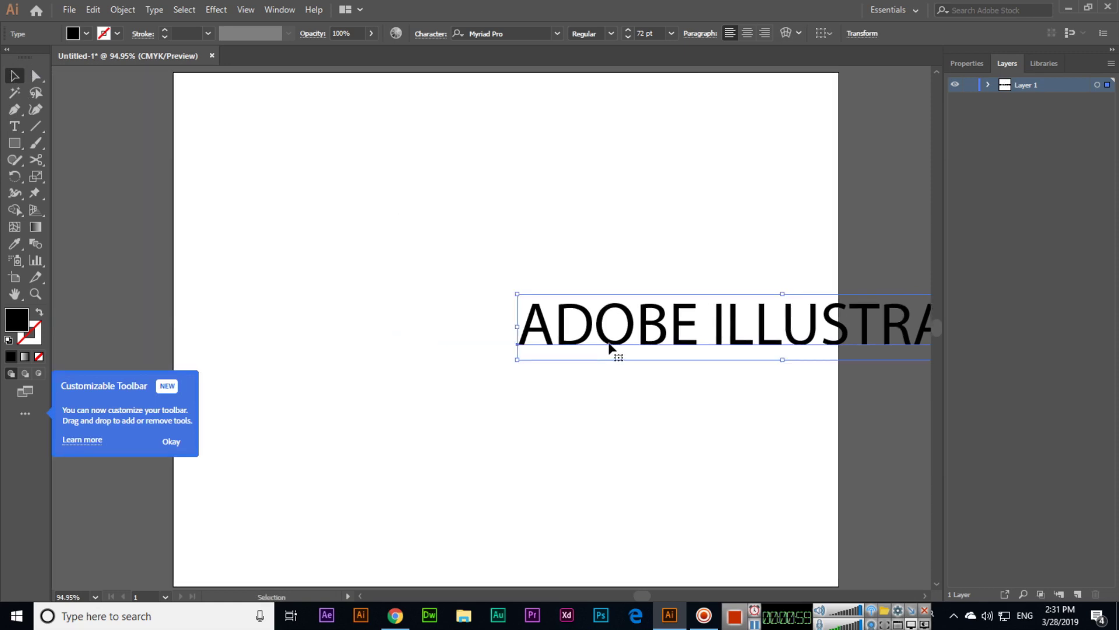
{"action": "left_click_drag", "start_coordinate": [609, 347], "coordinate": [349, 199]}
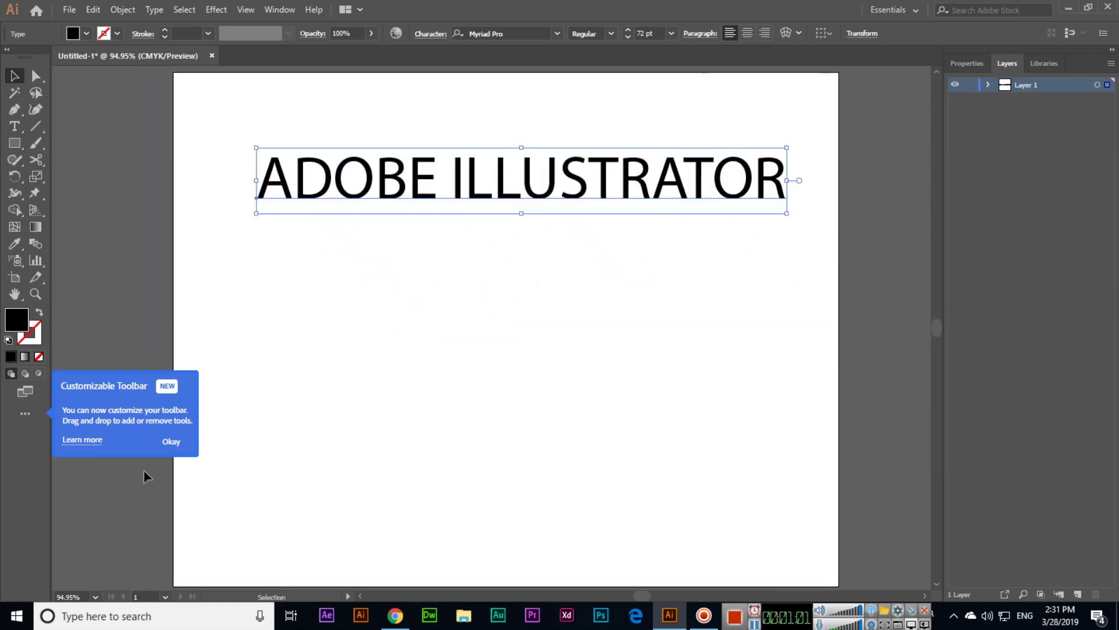
{"action": "left_click", "coordinate": [172, 443]}
{"action": "left_click_drag", "start_coordinate": [583, 192], "coordinate": [569, 216]}
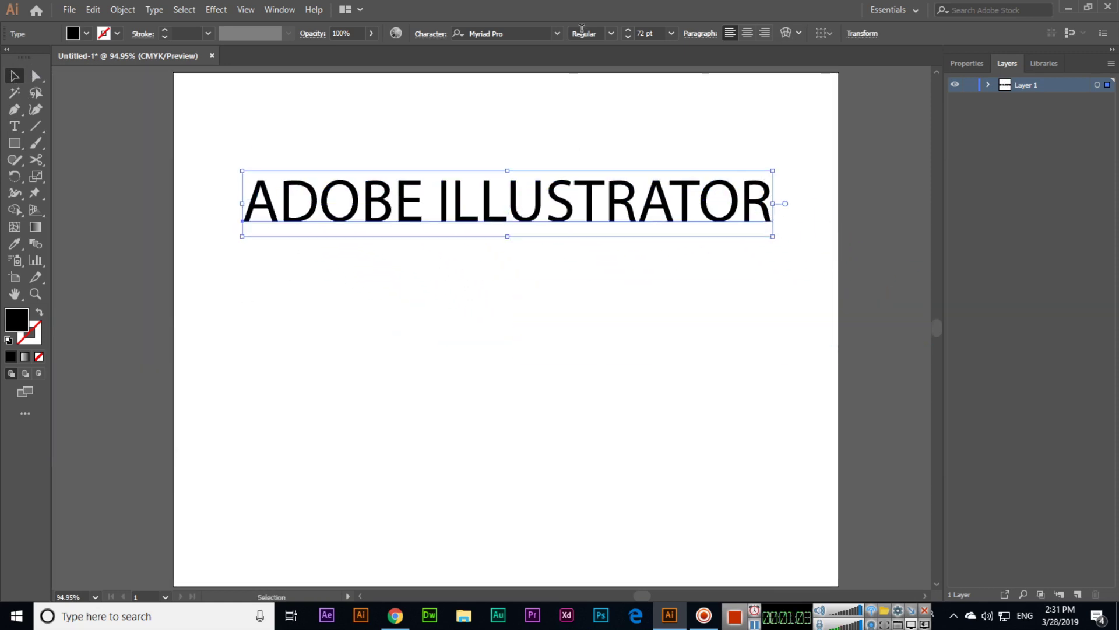
Set the font size to 100 pt, then 90 pt, and place the text along the artboard top
{"action": "left_click", "coordinate": [644, 33]}
{"action": "type", "text": "100"}
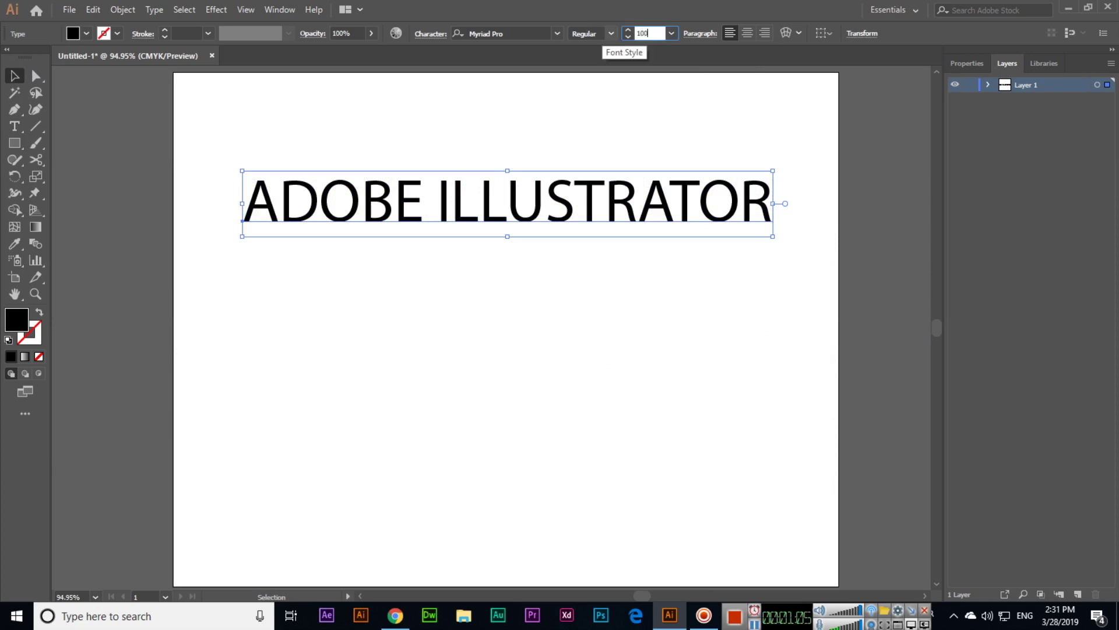
{"action": "key", "text": "Return"}
{"action": "left_click_drag", "start_coordinate": [688, 211], "coordinate": [596, 214]}
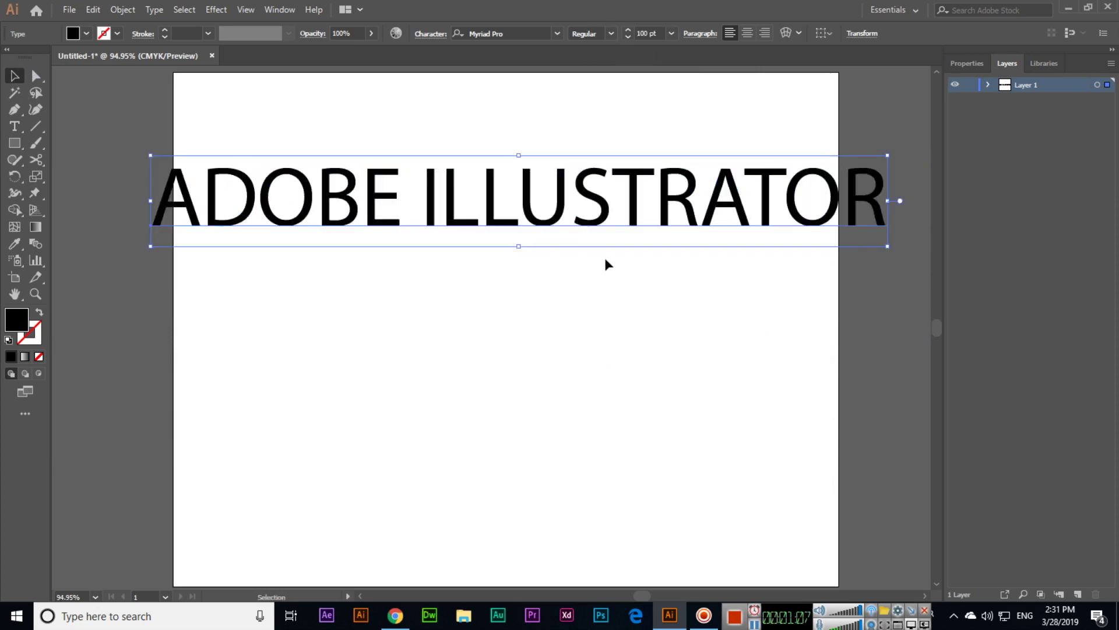
{"action": "left_click", "coordinate": [647, 34]}
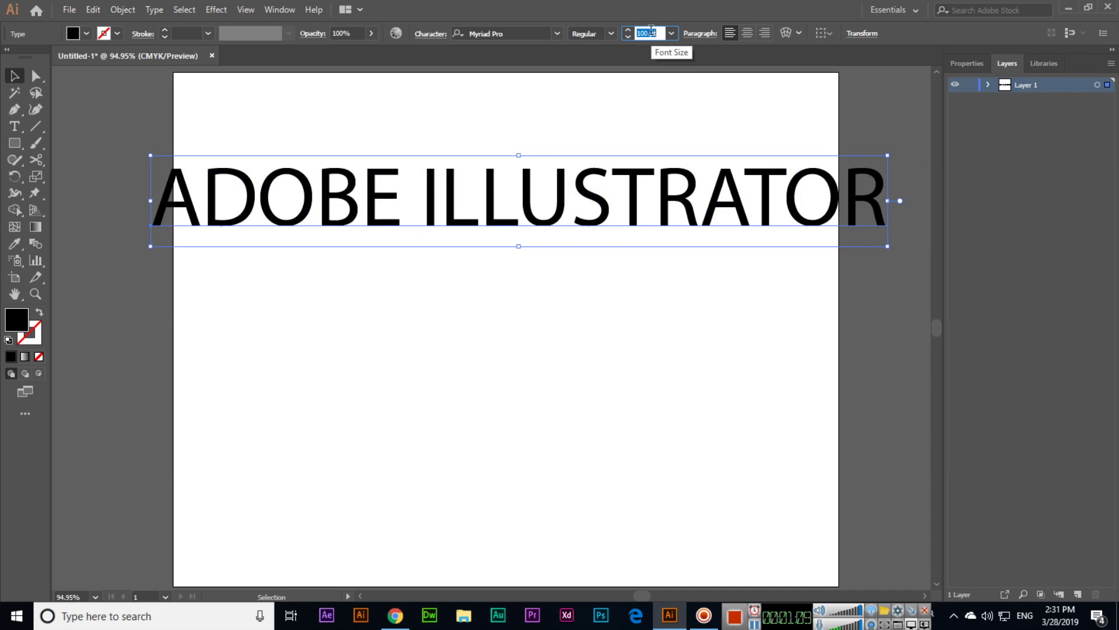
{"action": "type", "text": "90"}
{"action": "key", "text": "Return"}
{"action": "left_click_drag", "start_coordinate": [462, 208], "coordinate": [473, 179]}
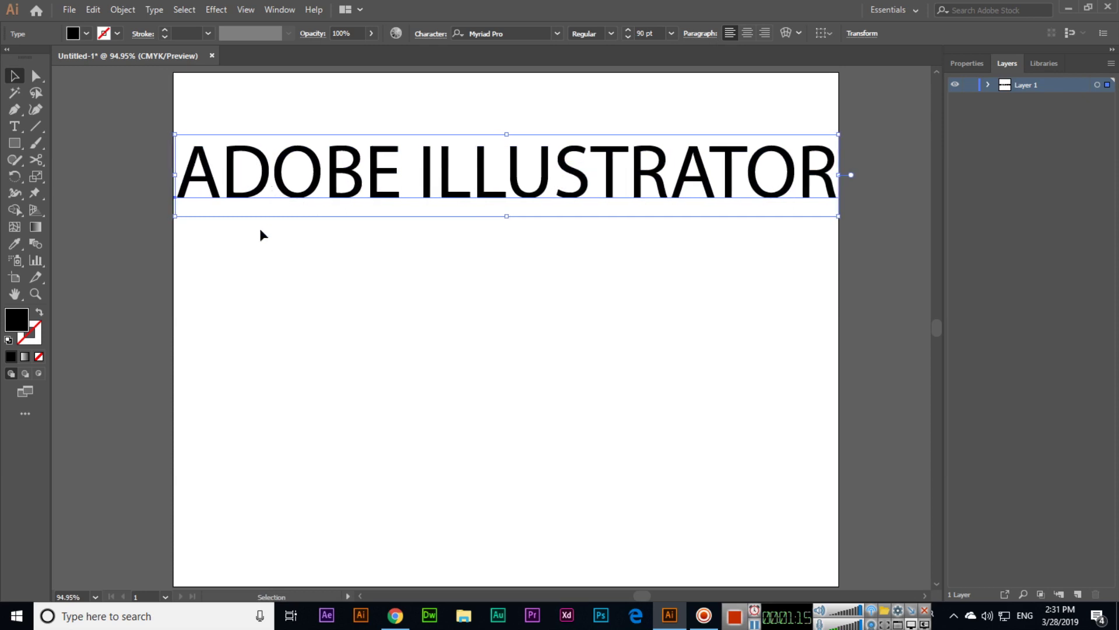
Fill the text orange after trying green, magenta, crimson and orange-red swatches
{"action": "left_click", "coordinate": [86, 34]}
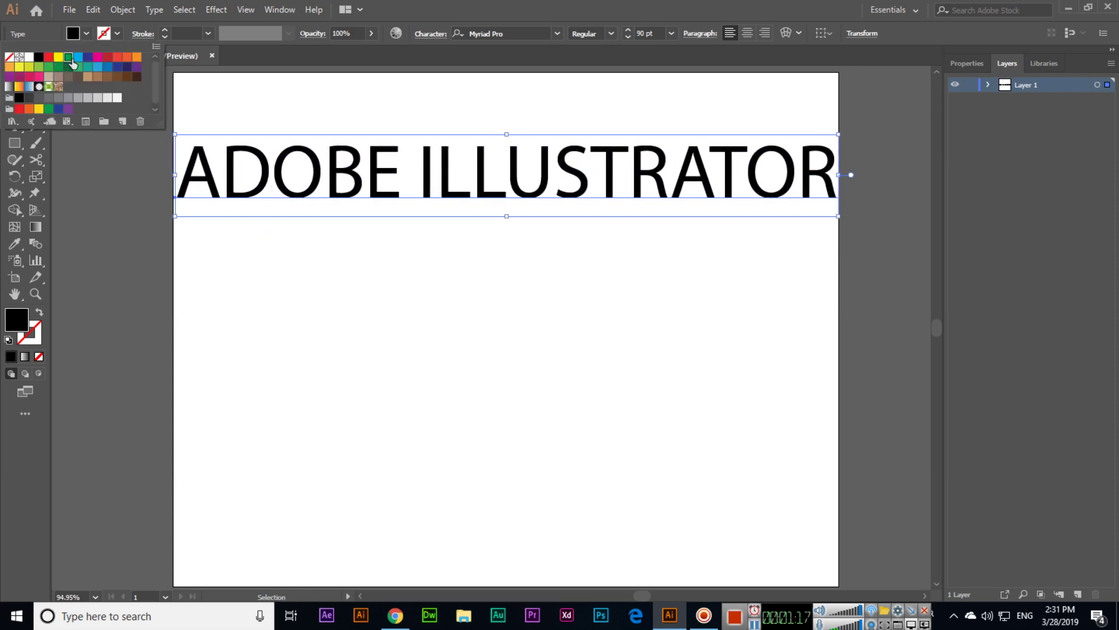
{"action": "left_click", "coordinate": [68, 57]}
{"action": "left_click", "coordinate": [99, 59]}
{"action": "left_click", "coordinate": [108, 56]}
{"action": "left_click", "coordinate": [127, 56]}
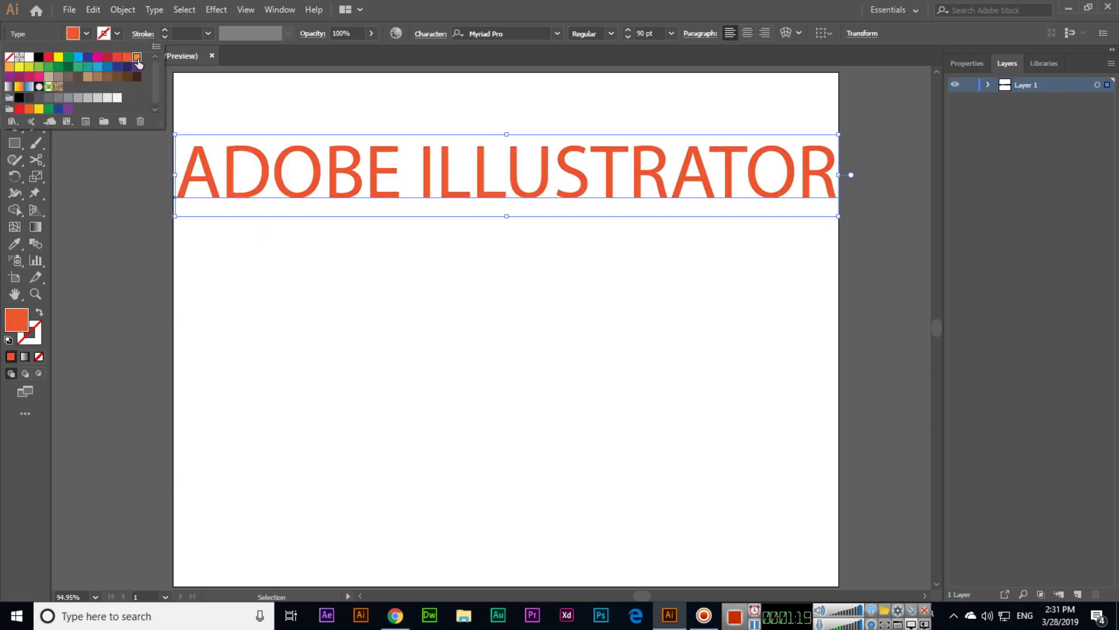
{"action": "left_click", "coordinate": [137, 56]}
{"action": "left_click", "coordinate": [116, 33]}
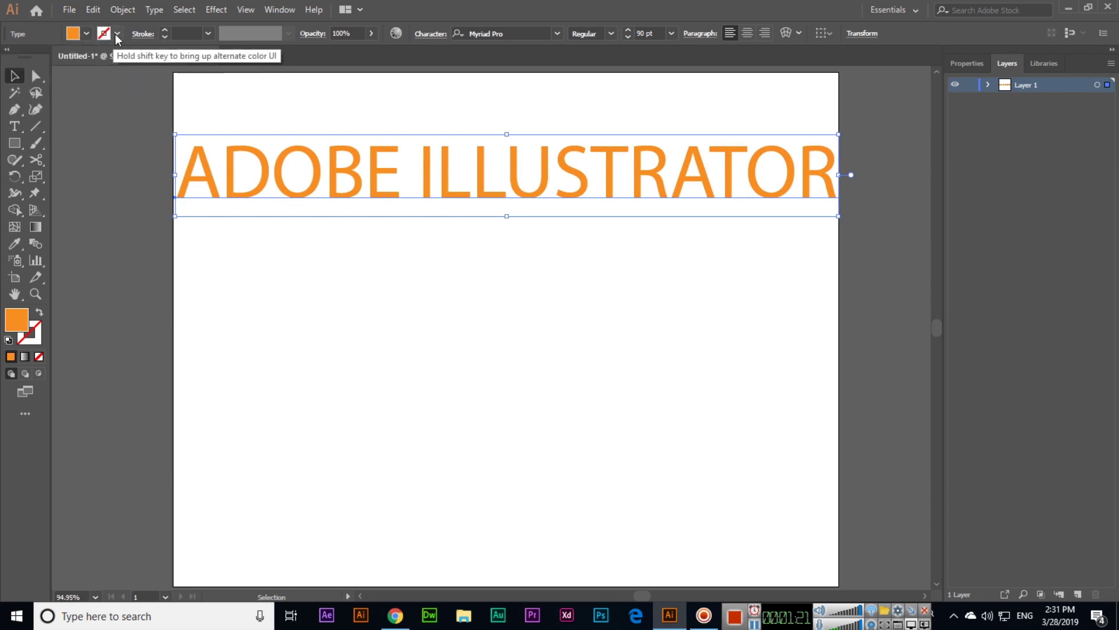
Give the text a black stroke with a 5 pt weight
{"action": "left_click", "coordinate": [117, 34]}
{"action": "left_click", "coordinate": [39, 57]}
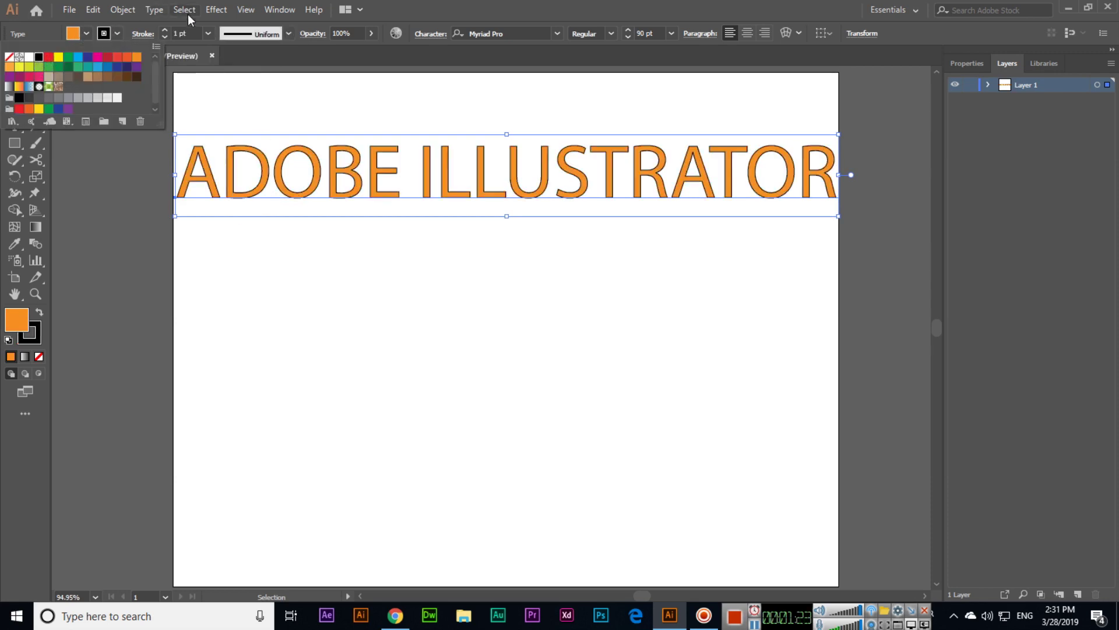
{"action": "left_click", "coordinate": [166, 31]}
{"action": "left_click", "coordinate": [165, 31]}
{"action": "left_click", "coordinate": [165, 31]}
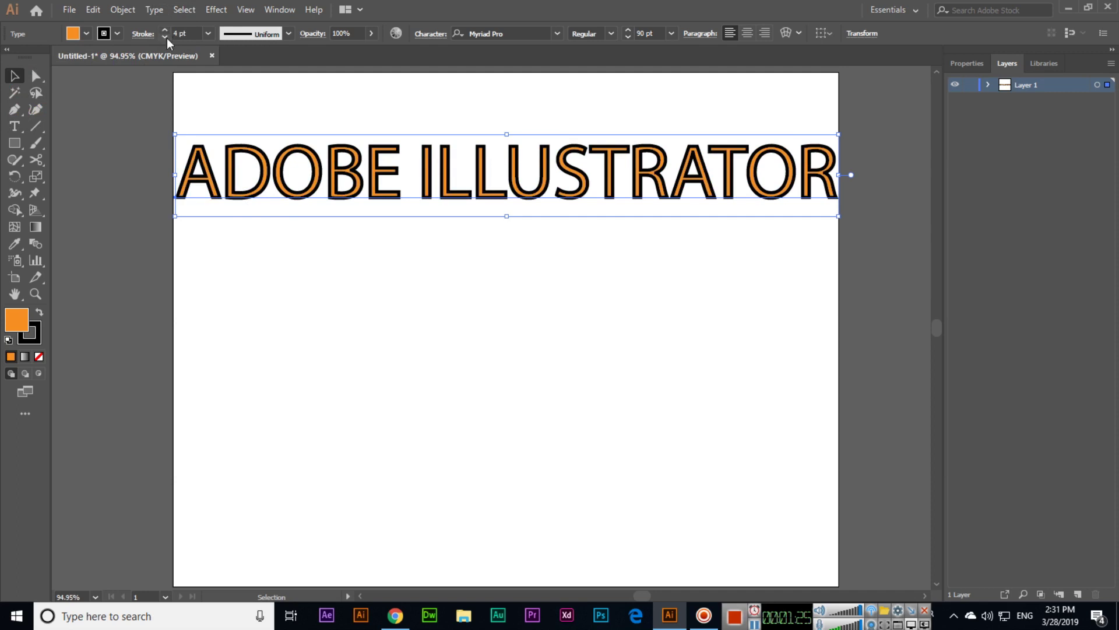
{"action": "left_click", "coordinate": [165, 38]}
{"action": "left_click", "coordinate": [165, 37]}
{"action": "left_click", "coordinate": [165, 37]}
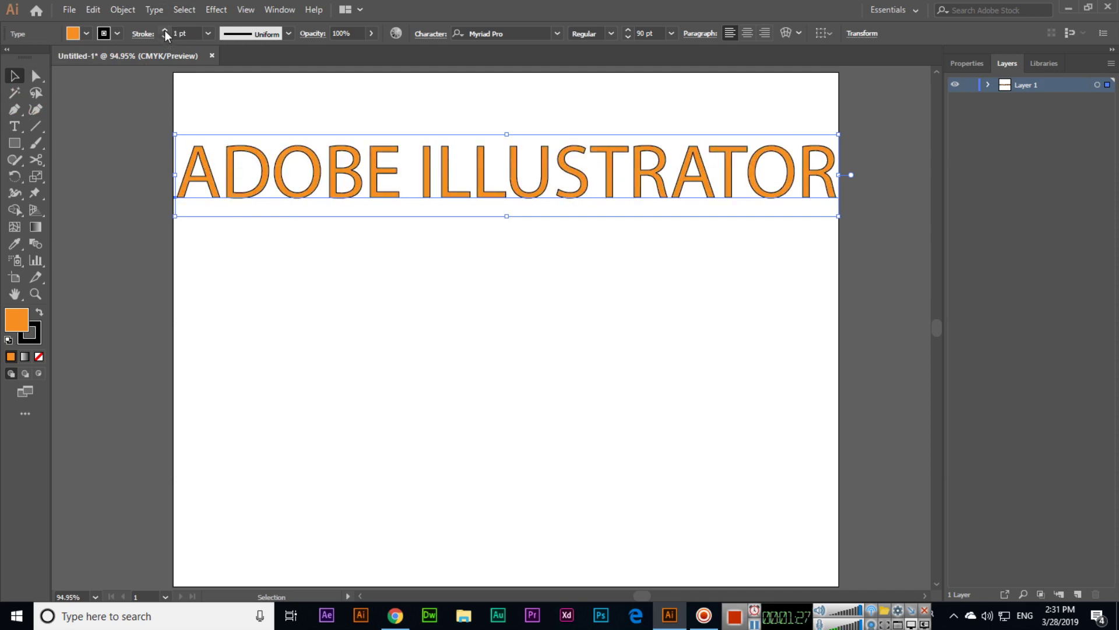
{"action": "left_click", "coordinate": [165, 31]}
{"action": "left_click", "coordinate": [166, 31]}
{"action": "left_click", "coordinate": [165, 31]}
{"action": "left_click", "coordinate": [165, 31]}
Apply the elliptical stroke width profile to the outline
{"action": "left_click", "coordinate": [270, 35]}
{"action": "key", "text": "Escape"}
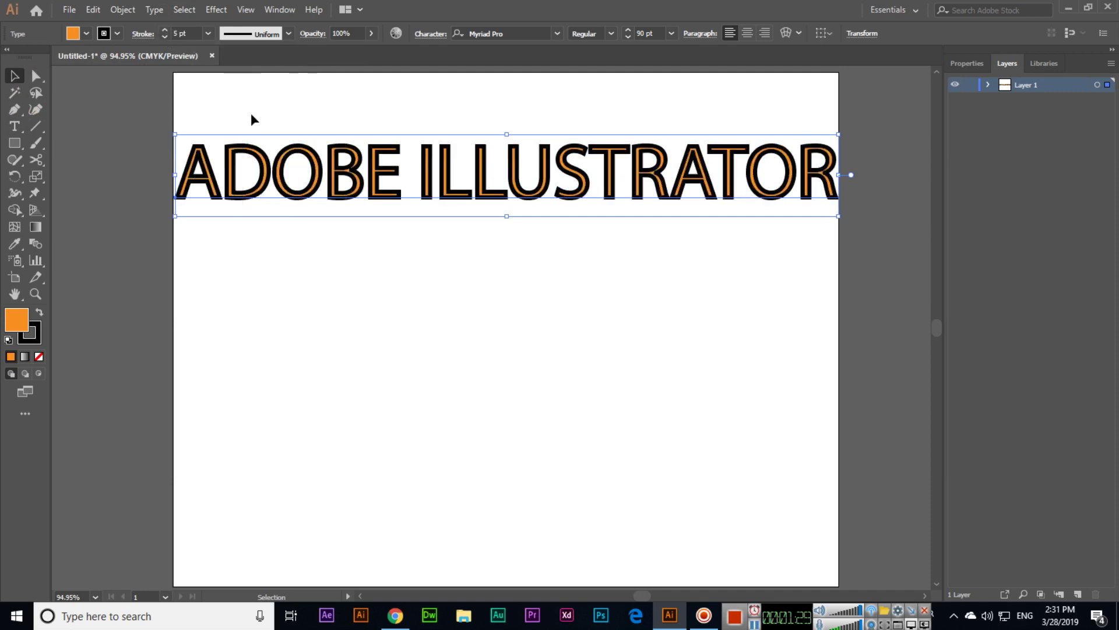
{"action": "left_click", "coordinate": [252, 119]}
{"action": "left_click", "coordinate": [253, 34]}
Try elliptical and tapered width profiles, then revert the stroke to the uniform profile
{"action": "left_click", "coordinate": [251, 82]}
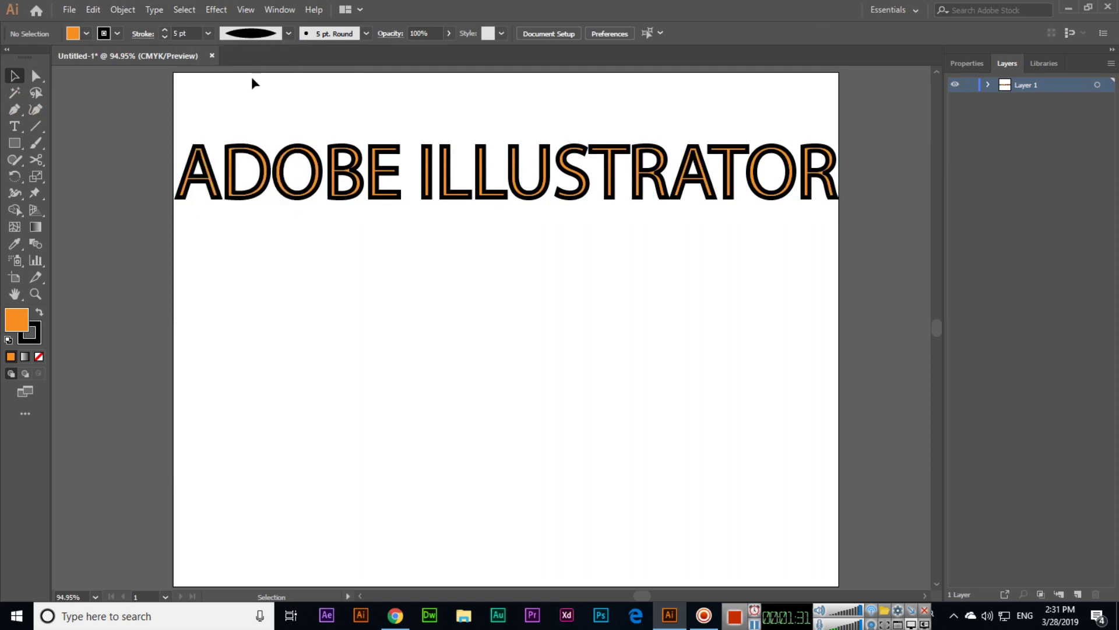
{"action": "left_click", "coordinate": [256, 34]}
{"action": "left_click", "coordinate": [257, 144]}
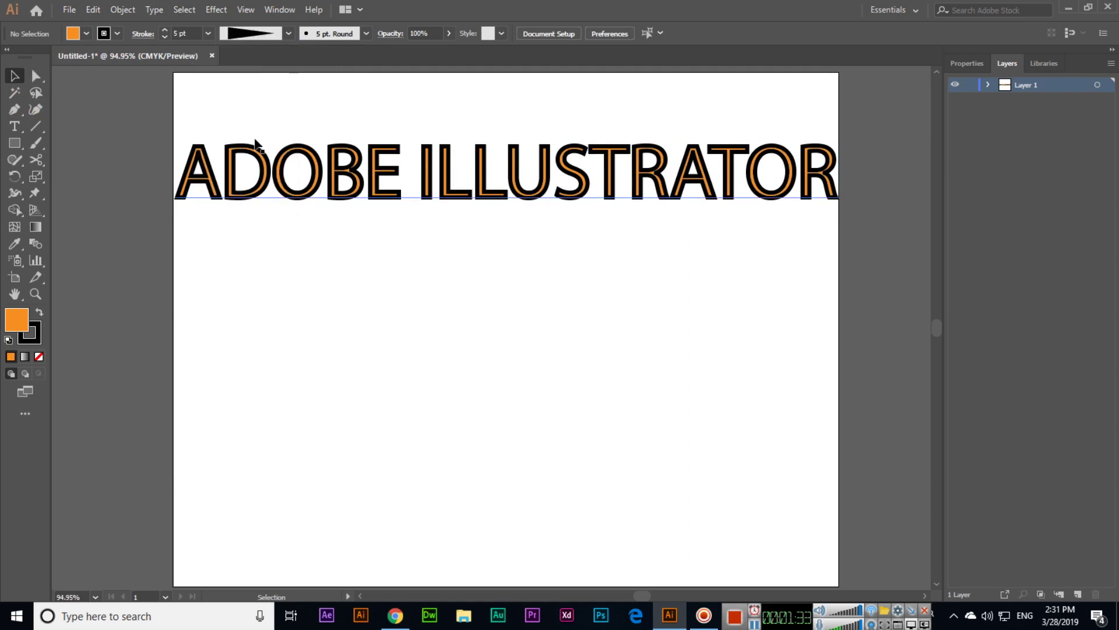
{"action": "left_click", "coordinate": [334, 181]}
{"action": "left_click", "coordinate": [275, 33]}
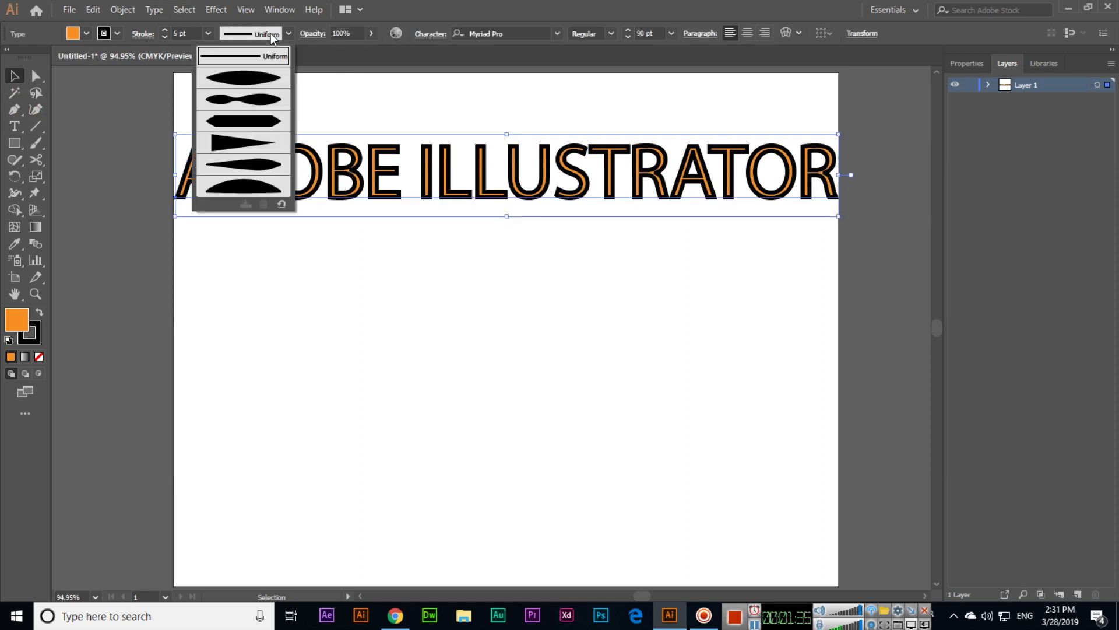
{"action": "left_click", "coordinate": [233, 46]}
Set the text's stroke colour to [None]
{"action": "left_click", "coordinate": [105, 34]}
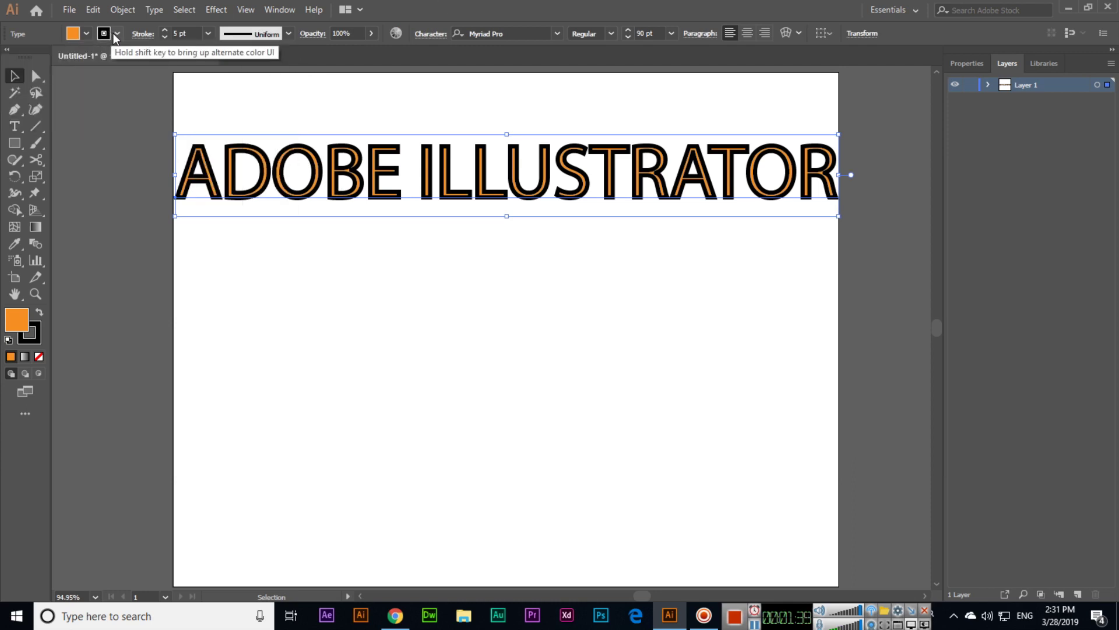
{"action": "left_click", "coordinate": [87, 34]}
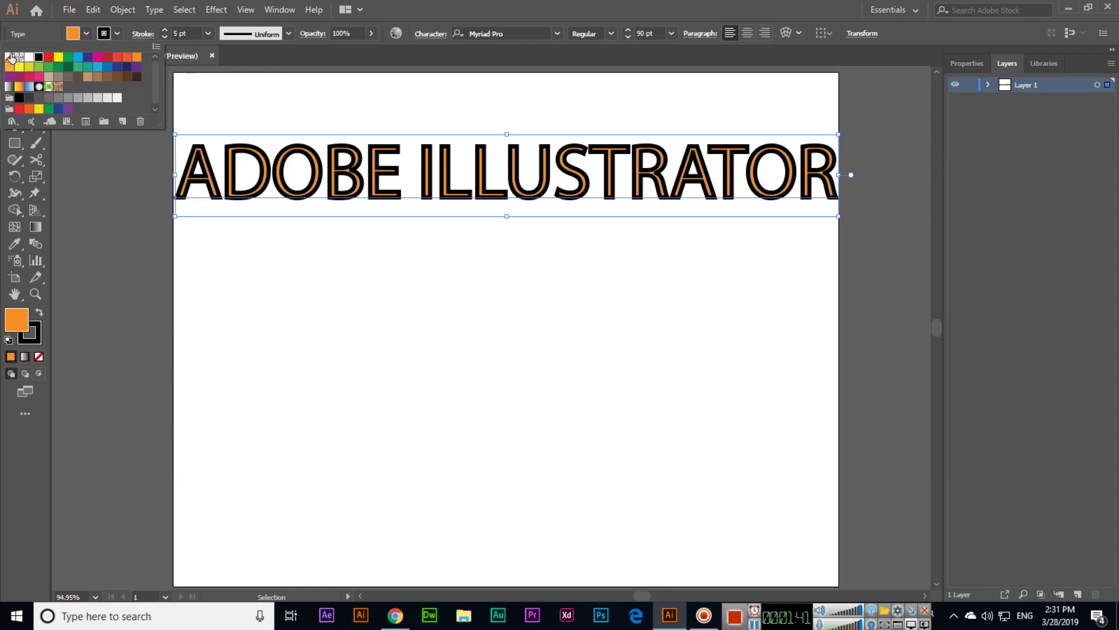
{"action": "left_click", "coordinate": [9, 58]}
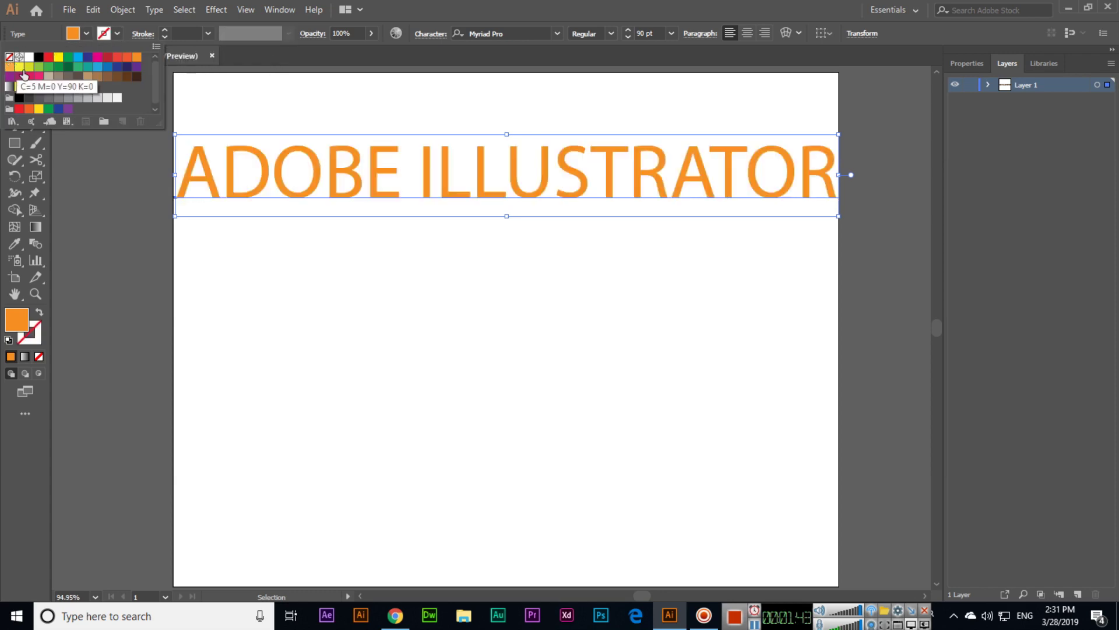
{"action": "left_click", "coordinate": [261, 21]}
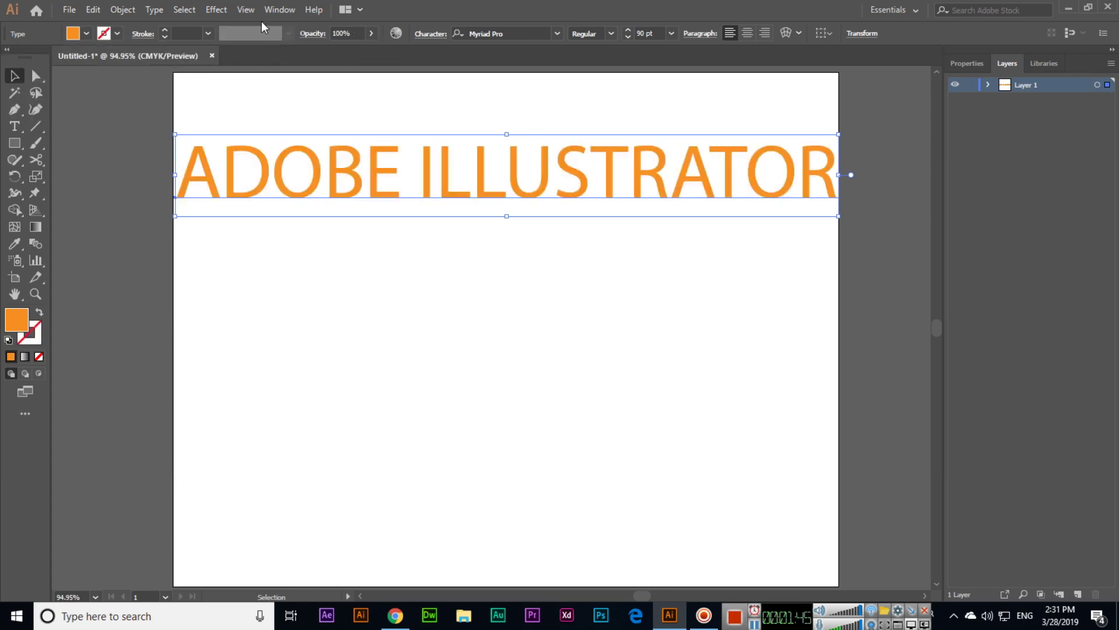
Try 50% opacity on the text, then restore it to 100%
{"action": "left_click", "coordinate": [334, 33]}
{"action": "type", "text": "50"}
{"action": "key", "text": "Return"}
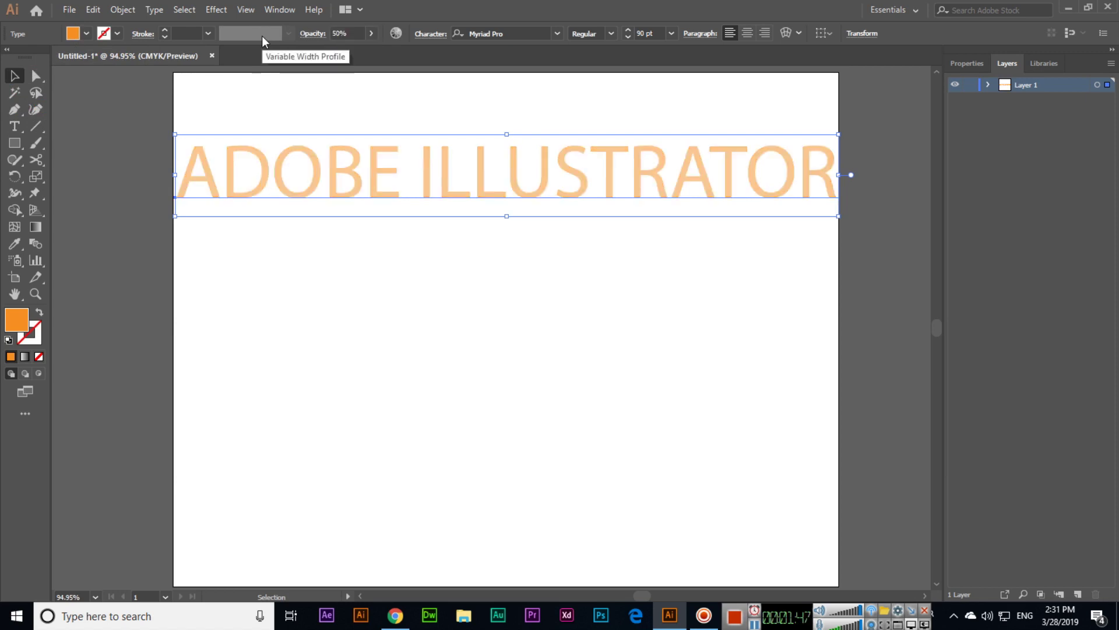
{"action": "left_click", "coordinate": [370, 35]}
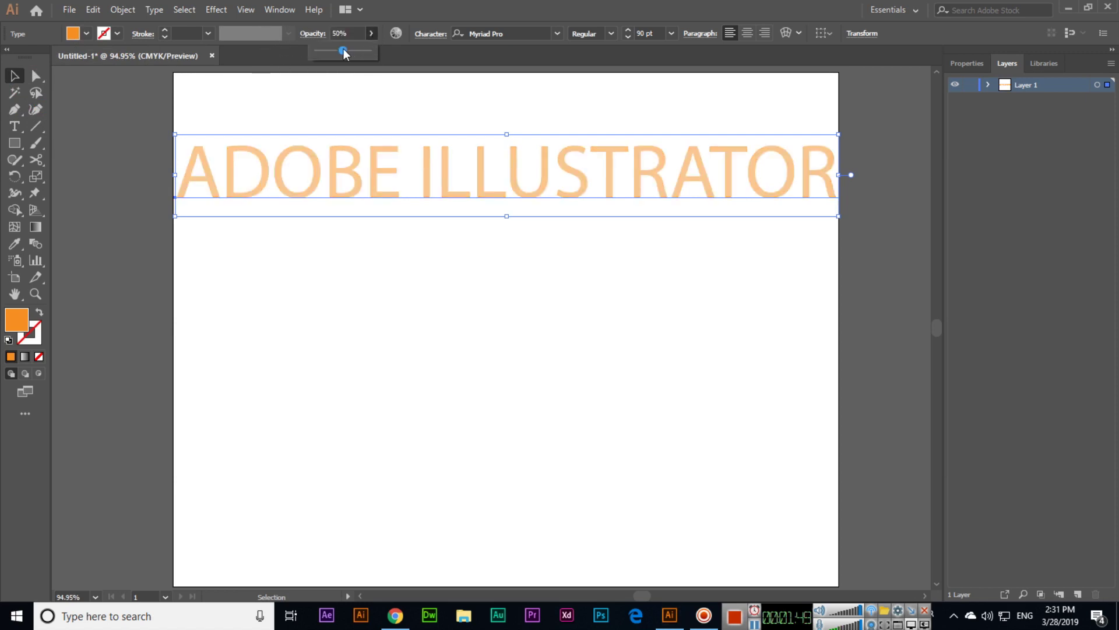
{"action": "left_click_drag", "start_coordinate": [343, 52], "coordinate": [369, 51]}
{"action": "left_click", "coordinate": [557, 34]}
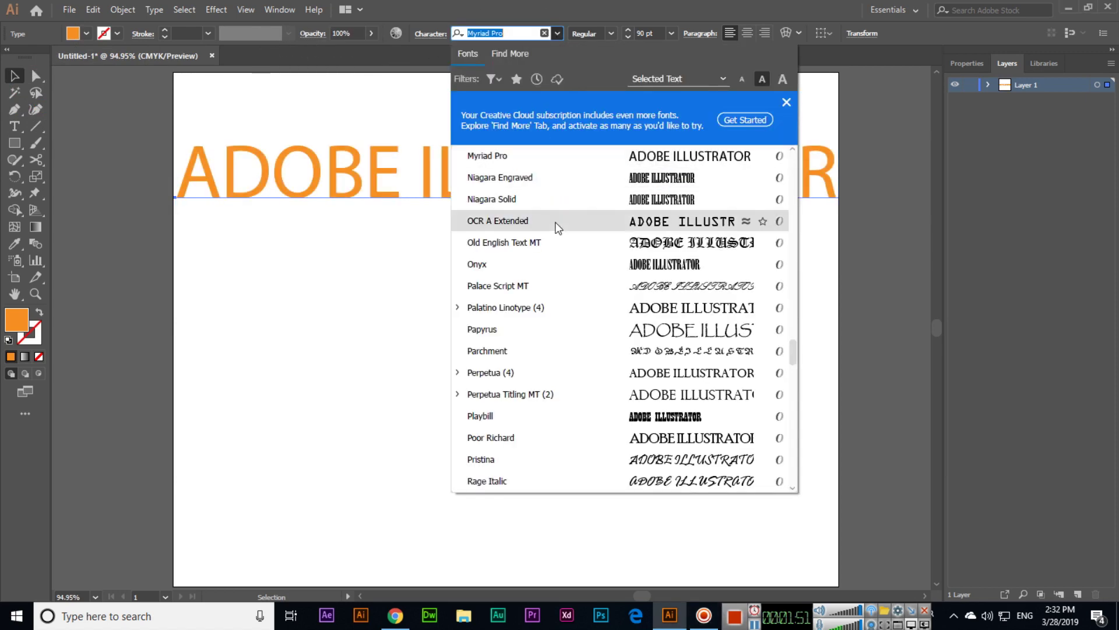
Preview fonts in the font list and apply Lucida Calligraphy Italic to the title
{"action": "scroll", "coordinate": [560, 233], "scroll_direction": "down", "scroll_amount": 6}
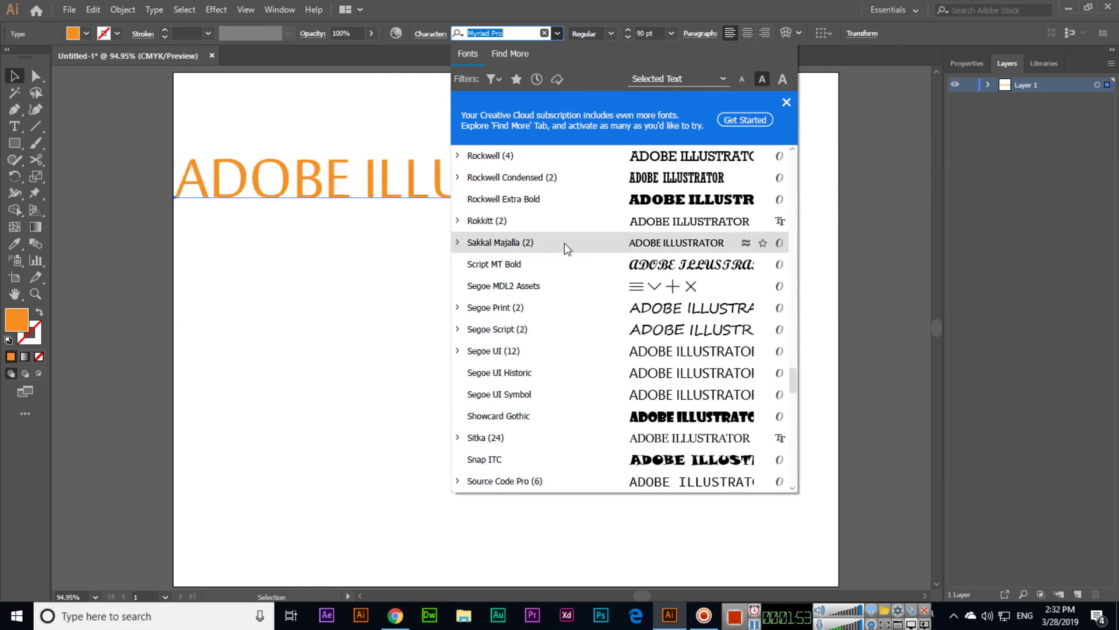
{"action": "scroll", "coordinate": [565, 243], "scroll_direction": "up", "scroll_amount": 2}
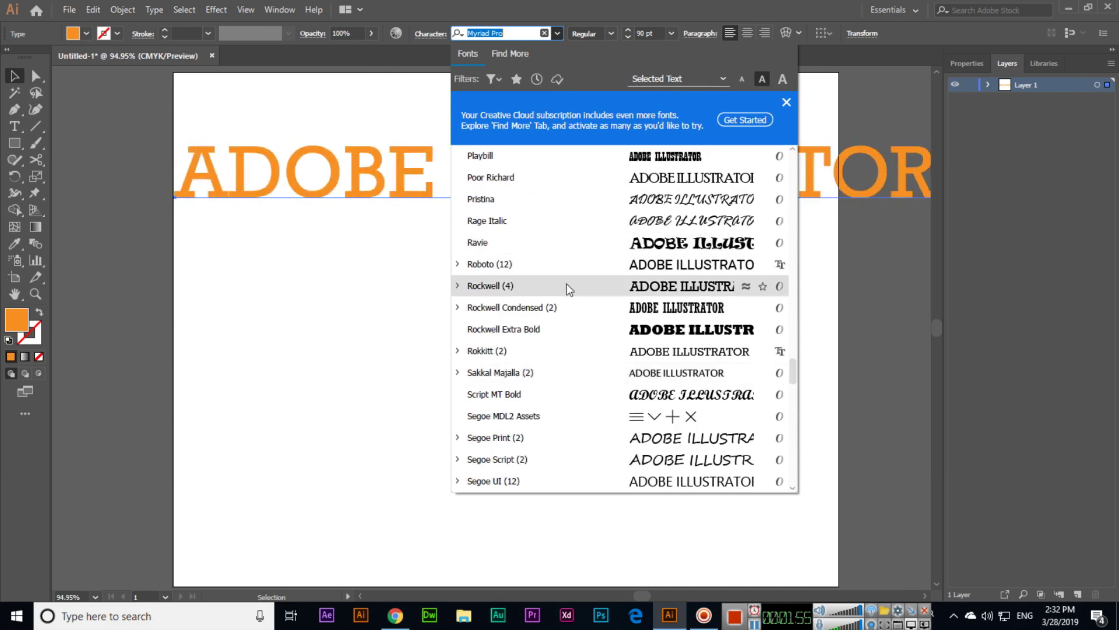
{"action": "scroll", "coordinate": [551, 283], "scroll_direction": "down", "scroll_amount": 1}
{"action": "scroll", "coordinate": [562, 321], "scroll_direction": "down", "scroll_amount": 1}
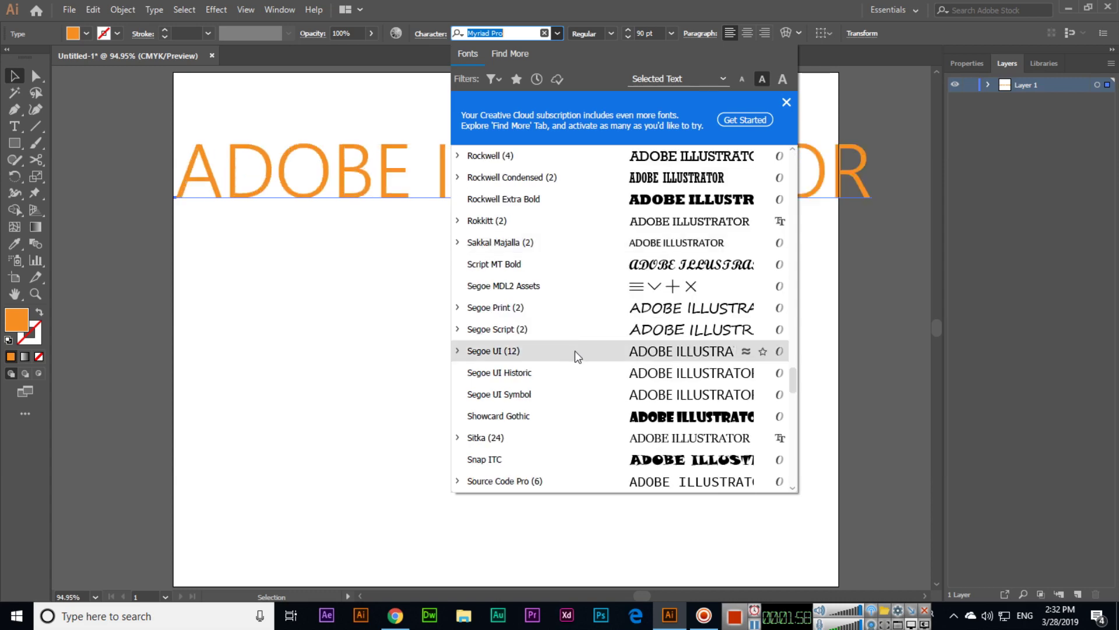
{"action": "key", "text": "Down"}
{"action": "key", "text": "Down"}
{"action": "key", "text": "Down"}
{"action": "key", "text": "Down"}
{"action": "key", "text": "Down"}
{"action": "key", "text": "Down"}
{"action": "key", "text": "Down"}
{"action": "key", "text": "Down"}
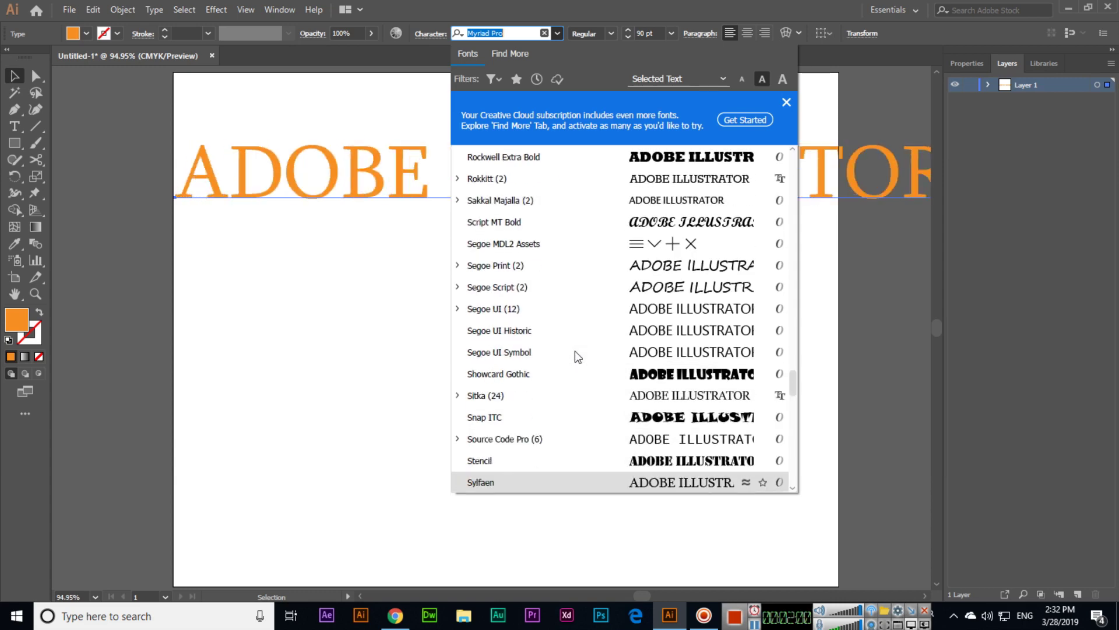
{"action": "key", "text": "Down"}
{"action": "key", "text": "Down"}
{"action": "key", "text": "Down"}
{"action": "key", "text": "Down"}
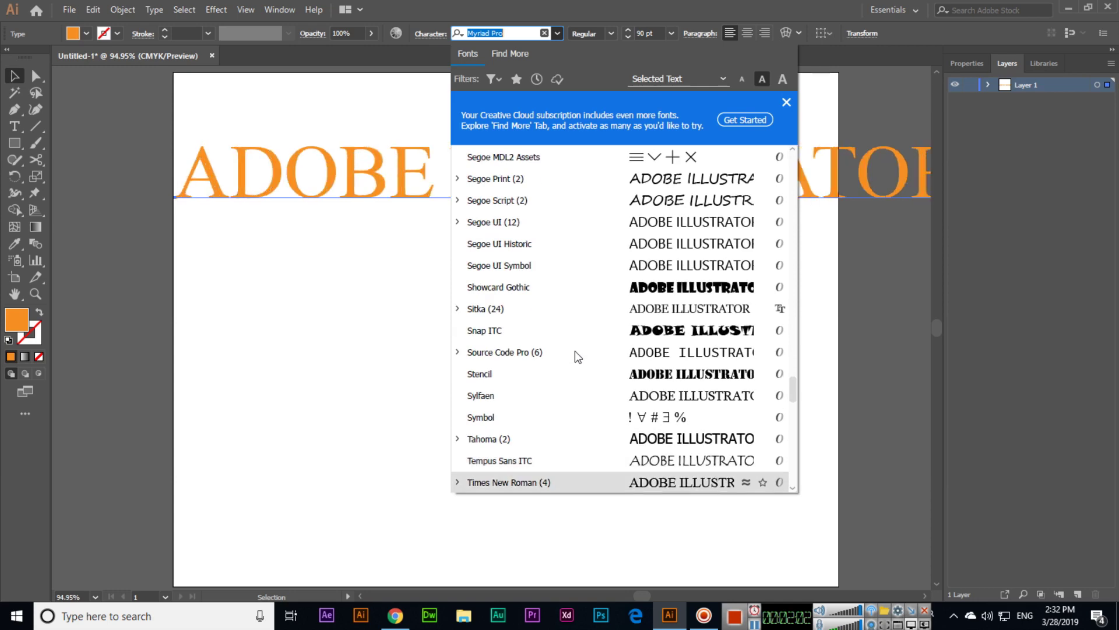
{"action": "key", "text": "Down"}
{"action": "key", "text": "Up"}
{"action": "key", "text": "Up"}
{"action": "key", "text": "Up"}
{"action": "key", "text": "Up"}
{"action": "key", "text": "Up"}
{"action": "key", "text": "Up"}
{"action": "key", "text": "Up"}
{"action": "key", "text": "Up"}
{"action": "key", "text": "Up"}
{"action": "key", "text": "Up"}
{"action": "key", "text": "Up"}
{"action": "key", "text": "Up"}
{"action": "key", "text": "Up"}
{"action": "key", "text": "Up"}
{"action": "key", "text": "Up"}
{"action": "key", "text": "Up"}
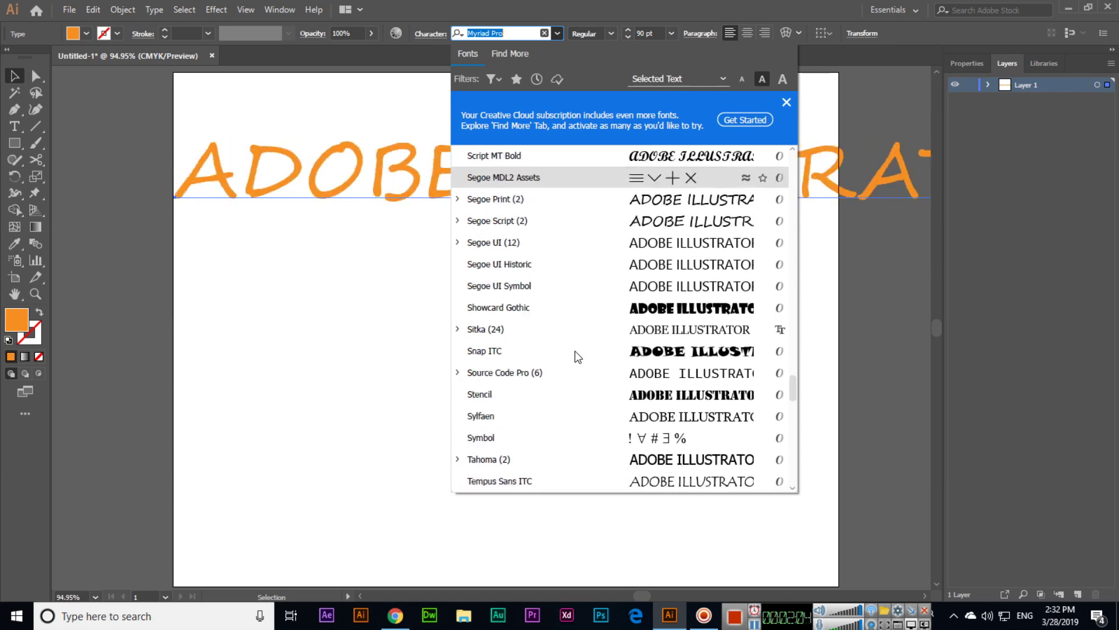
{"action": "key", "text": "Up"}
{"action": "key", "text": "Up"}
{"action": "key", "text": "Up"}
{"action": "key", "text": "Up"}
{"action": "key", "text": "Up"}
{"action": "key", "text": "Up"}
{"action": "key", "text": "Up"}
{"action": "key", "text": "Up"}
{"action": "key", "text": "Up"}
{"action": "key", "text": "Up"}
{"action": "key", "text": "Up"}
{"action": "key", "text": "Up"}
{"action": "key", "text": "Up"}
{"action": "key", "text": "Up"}
{"action": "key", "text": "Up"}
{"action": "key", "text": "Up"}
{"action": "key", "text": "Up"}
{"action": "key", "text": "Up"}
{"action": "key", "text": "Up"}
{"action": "key", "text": "Up"}
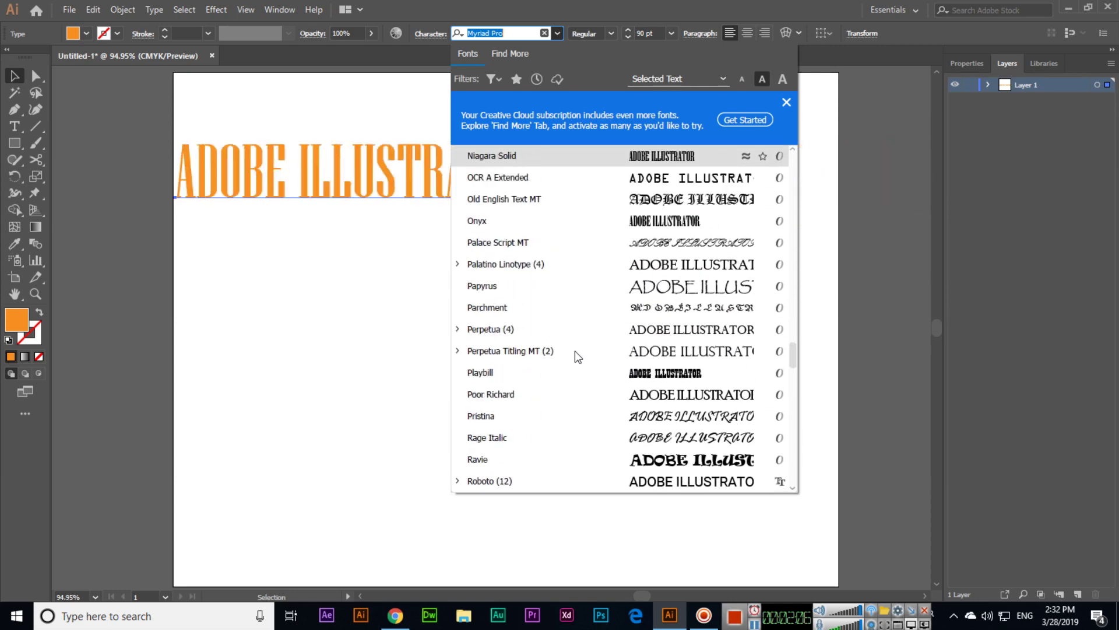
{"action": "key", "text": "Up"}
{"action": "key", "text": "Up"}
{"action": "key", "text": "Up"}
{"action": "key", "text": "Up"}
{"action": "key", "text": "Up"}
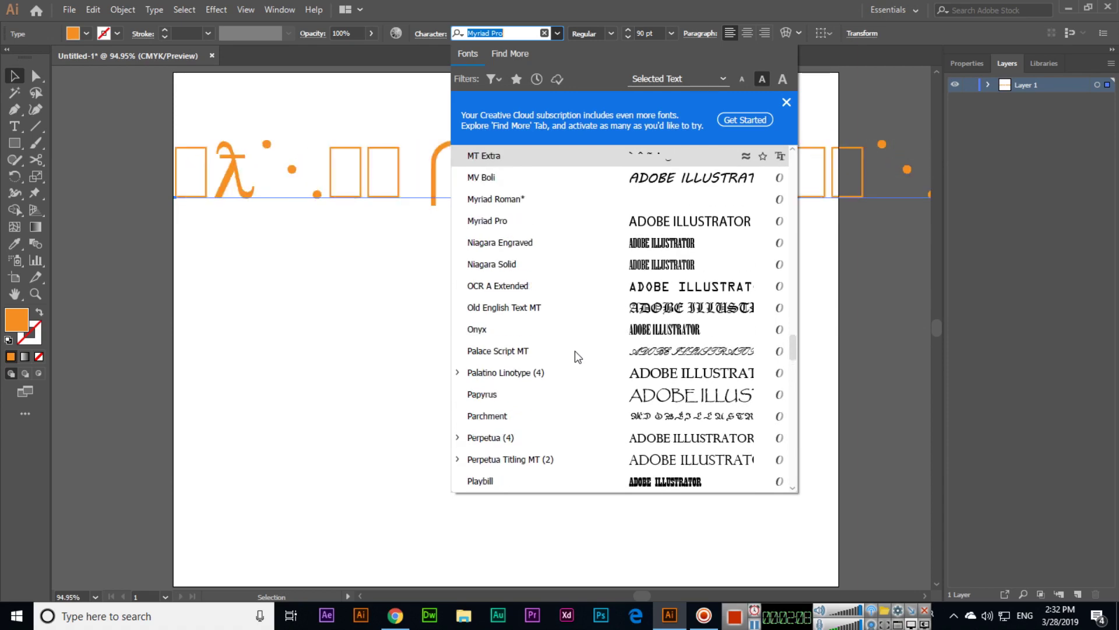
{"action": "key", "text": "Up"}
{"action": "key", "text": "Up"}
{"action": "key", "text": "Up"}
{"action": "key", "text": "Up"}
{"action": "key", "text": "Up"}
{"action": "key", "text": "Up"}
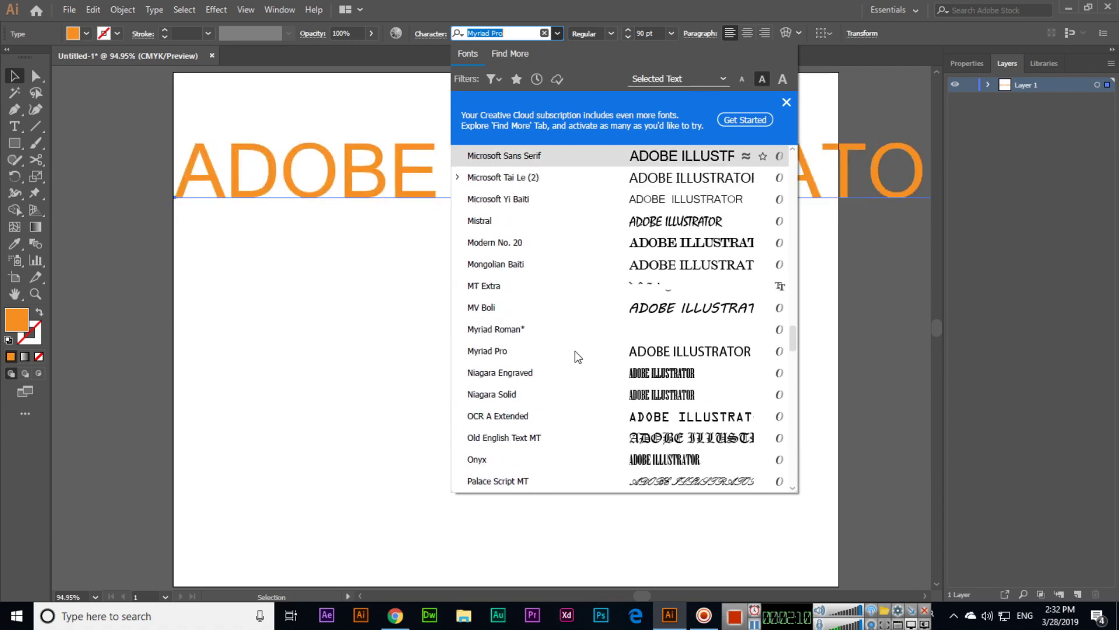
{"action": "key", "text": "Up"}
{"action": "key", "text": "Up"}
{"action": "key", "text": "Up"}
{"action": "key", "text": "Up"}
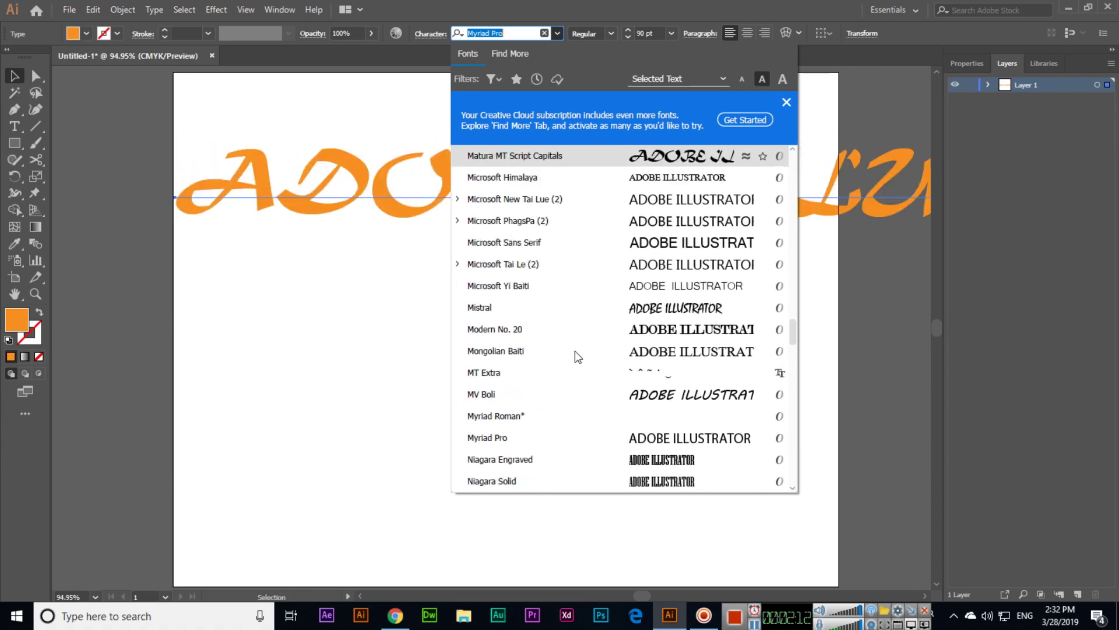
{"action": "key", "text": "Up"}
{"action": "key", "text": "Up"}
{"action": "key", "text": "Up"}
{"action": "key", "text": "Up"}
{"action": "key", "text": "Up"}
{"action": "key", "text": "Up"}
{"action": "key", "text": "Up"}
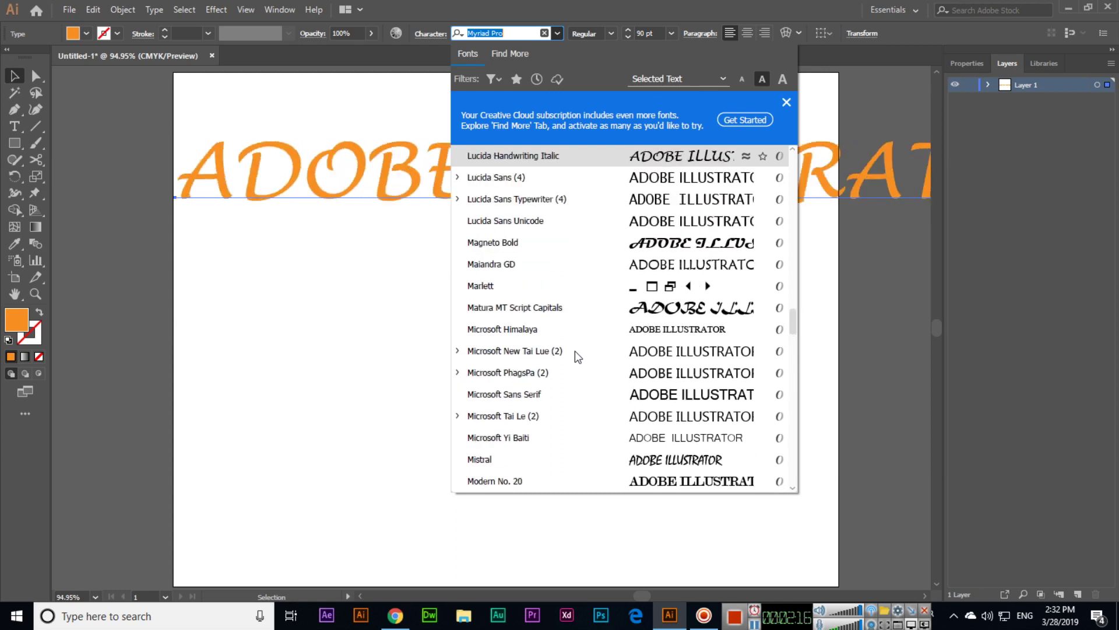
{"action": "key", "text": "Up"}
{"action": "key", "text": "Up"}
{"action": "key", "text": "Up"}
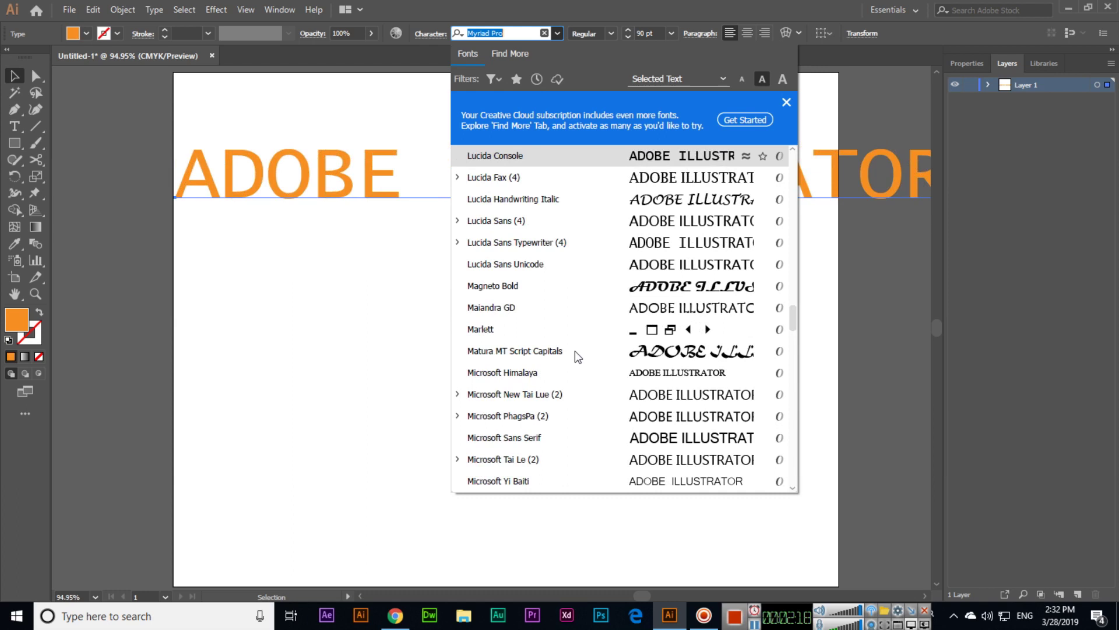
{"action": "key", "text": "Return"}
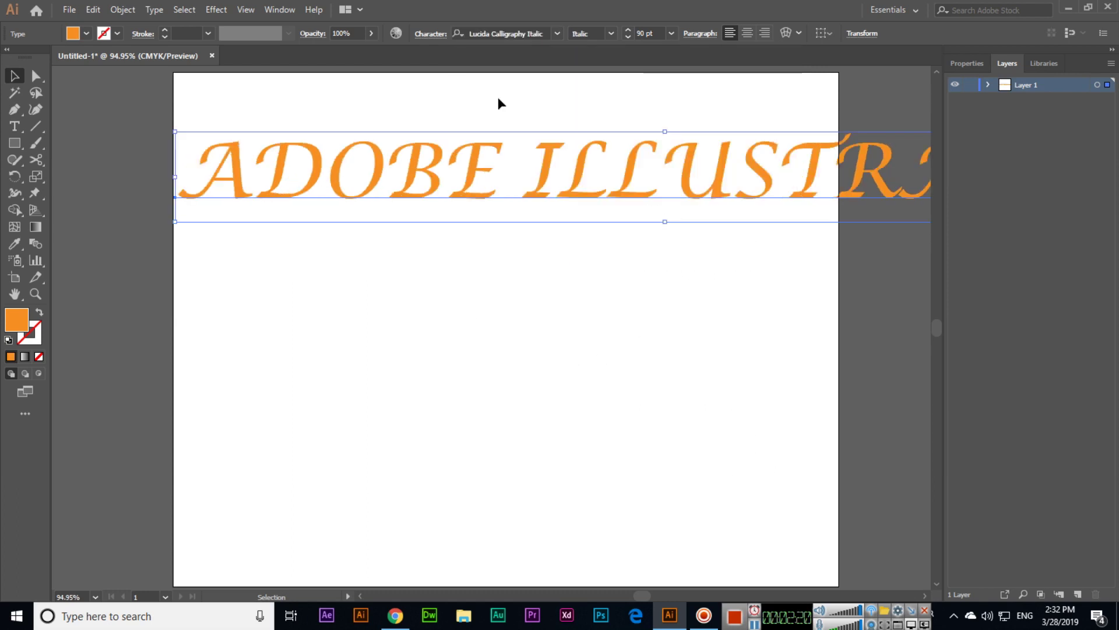
Move the title lower and set it in Bahnschrift with the Bold style
{"action": "left_click_drag", "start_coordinate": [606, 181], "coordinate": [467, 242]}
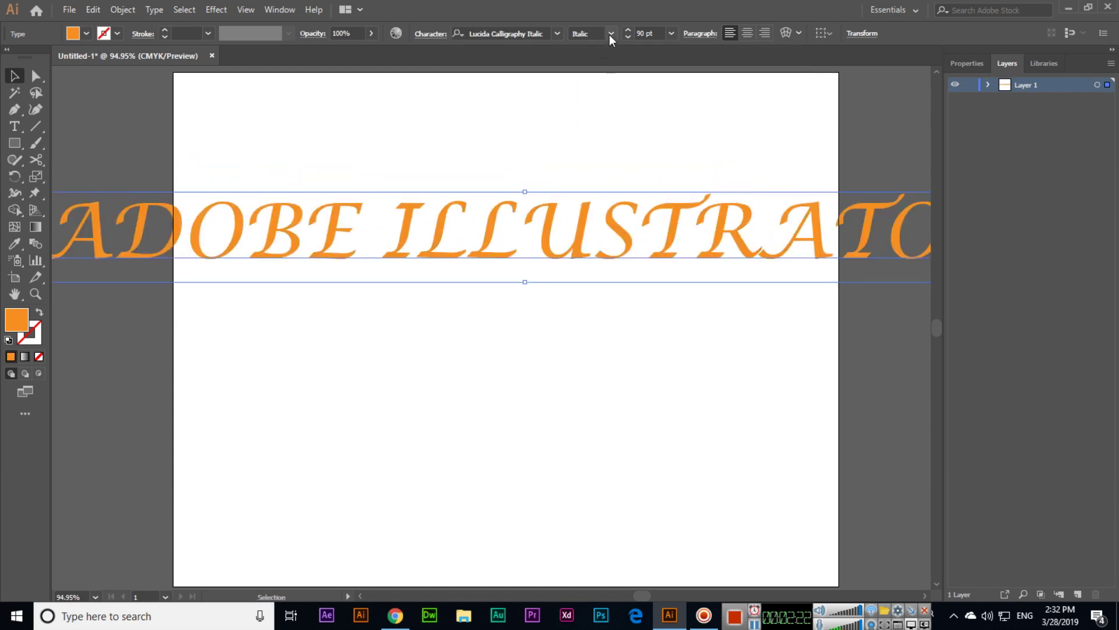
{"action": "left_click", "coordinate": [558, 34]}
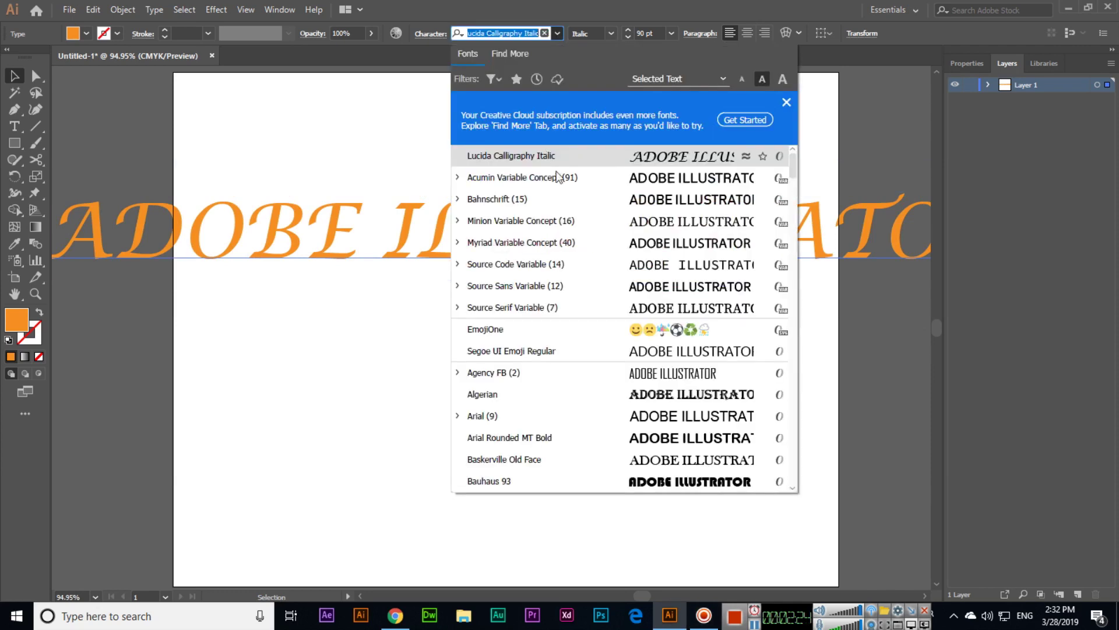
{"action": "left_click", "coordinate": [550, 198]}
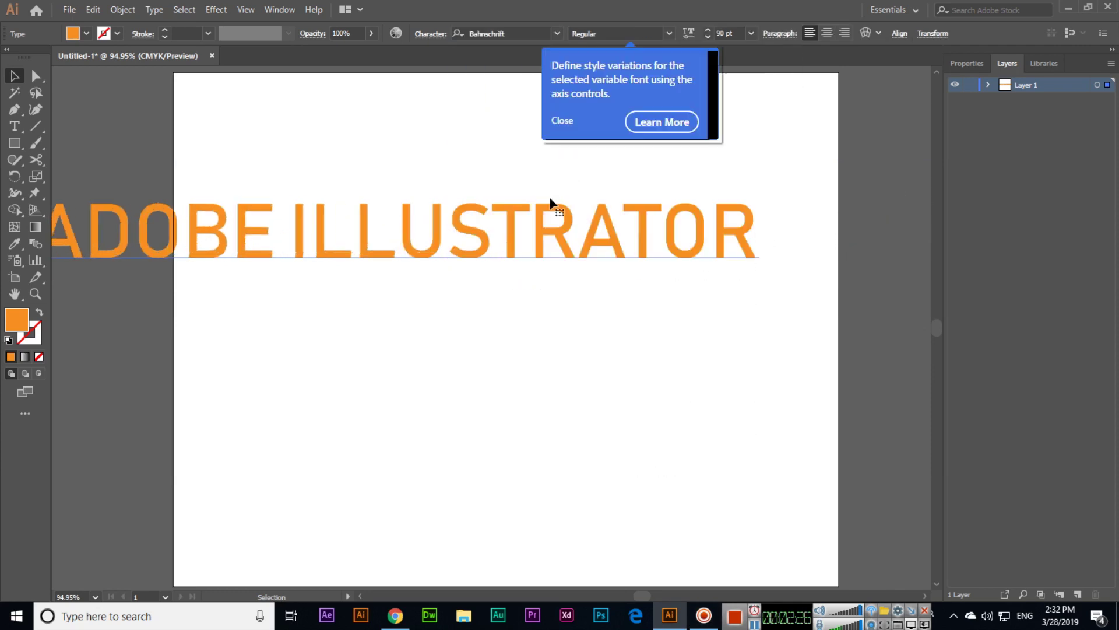
{"action": "left_click", "coordinate": [670, 33]}
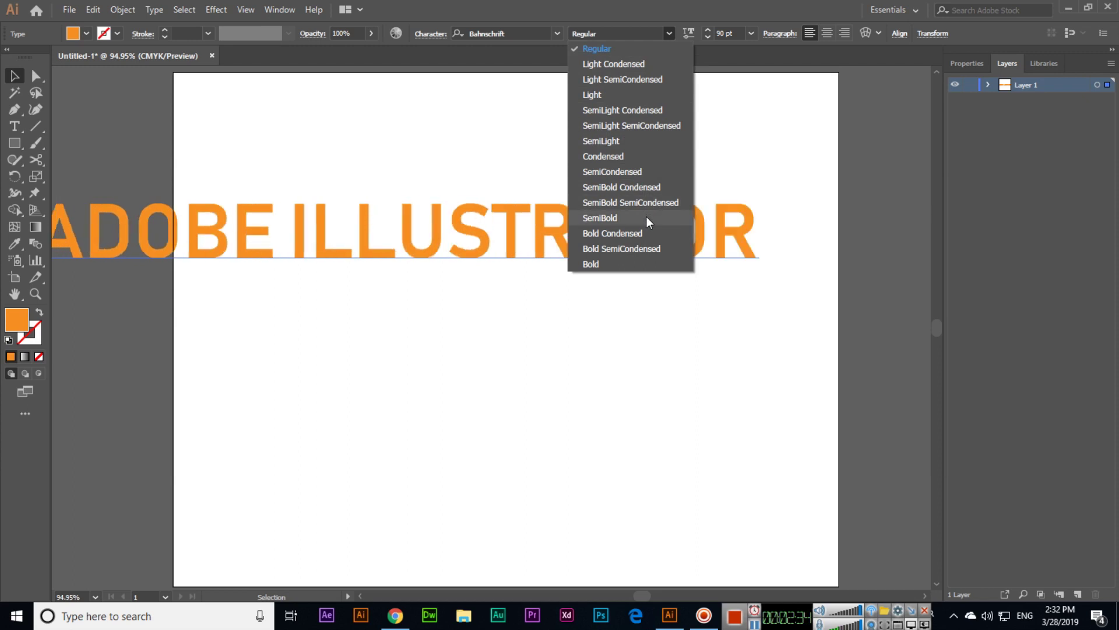
{"action": "left_click", "coordinate": [617, 263]}
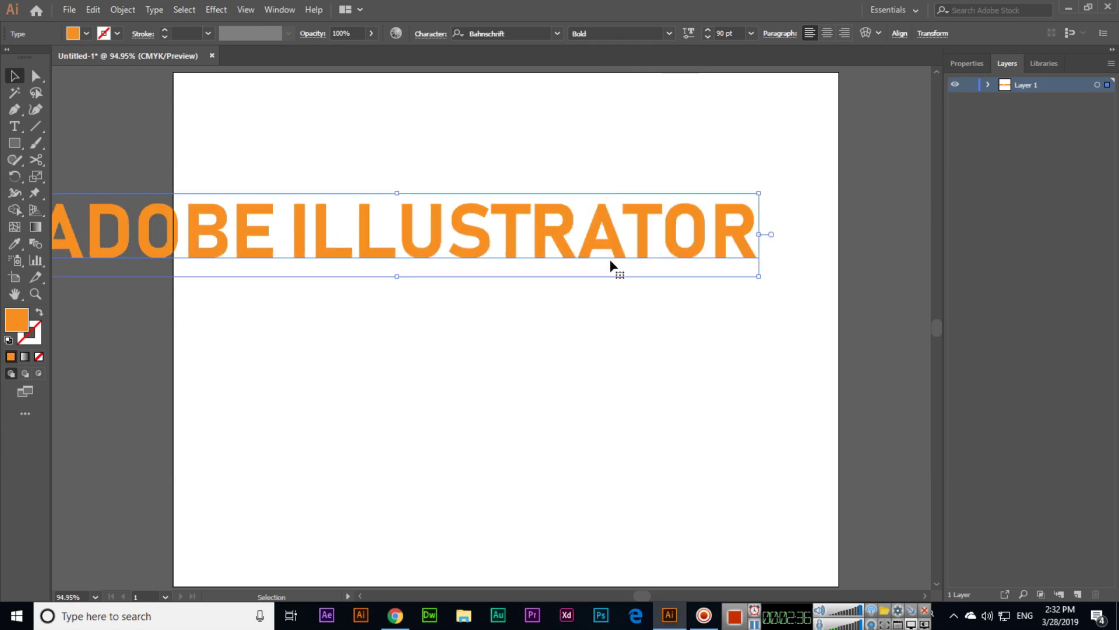
Scale the title down to 75.87 pt and position it across the artboard top
{"action": "left_click_drag", "start_coordinate": [362, 242], "coordinate": [474, 163]}
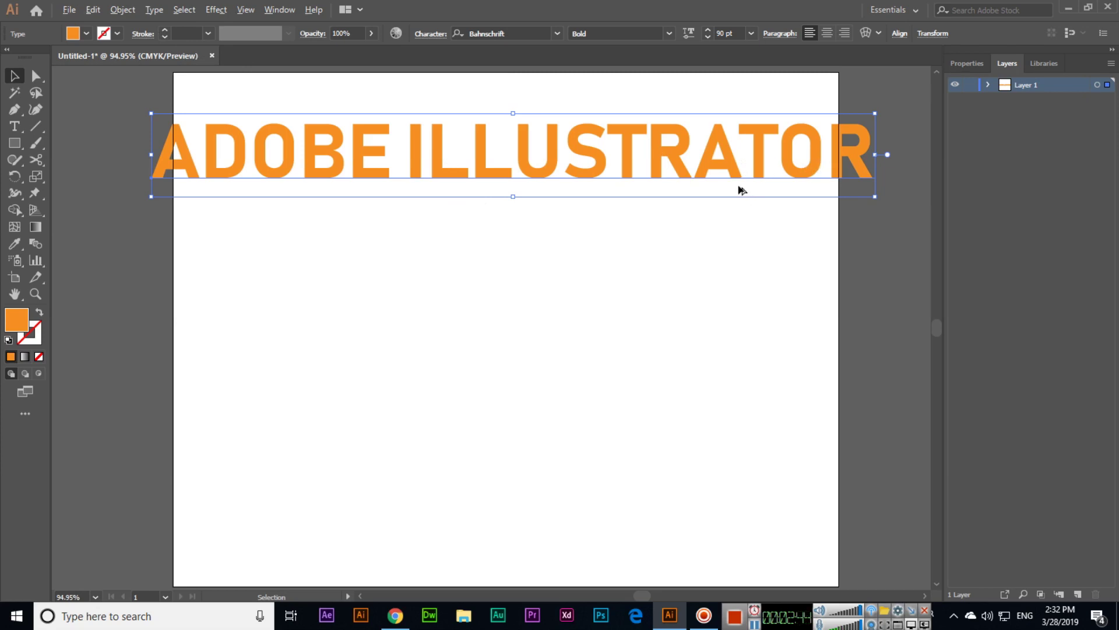
{"action": "left_click_drag", "start_coordinate": [876, 116], "coordinate": [872, 121]}
{"action": "left_click_drag", "start_coordinate": [614, 174], "coordinate": [572, 164]}
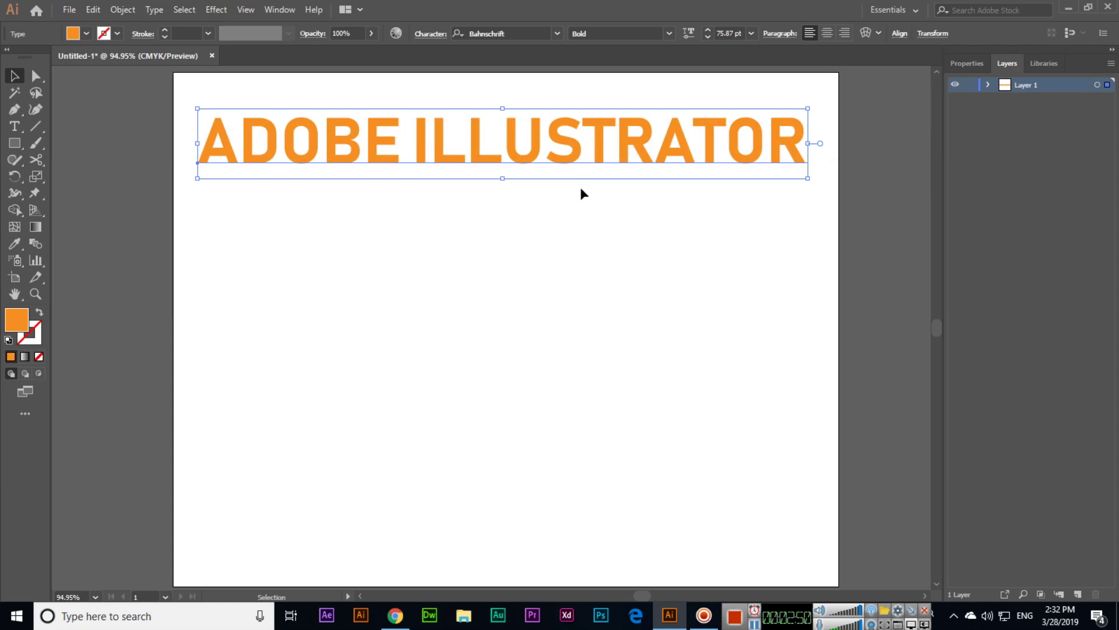